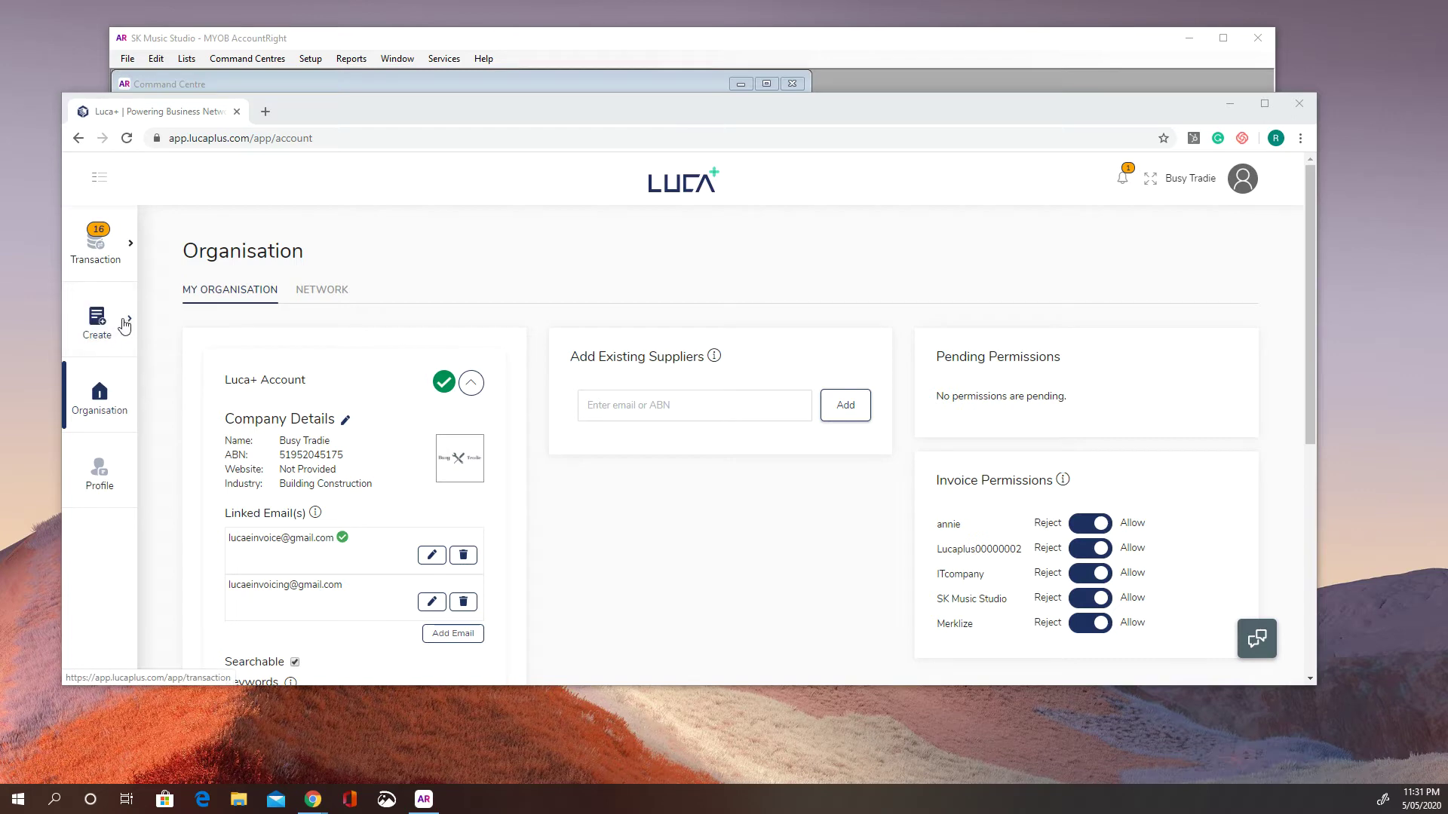
# Begin a new invoice and pick SK Music Studio from the existing-client search ('SK MU')
pyautogui.click(104, 324)
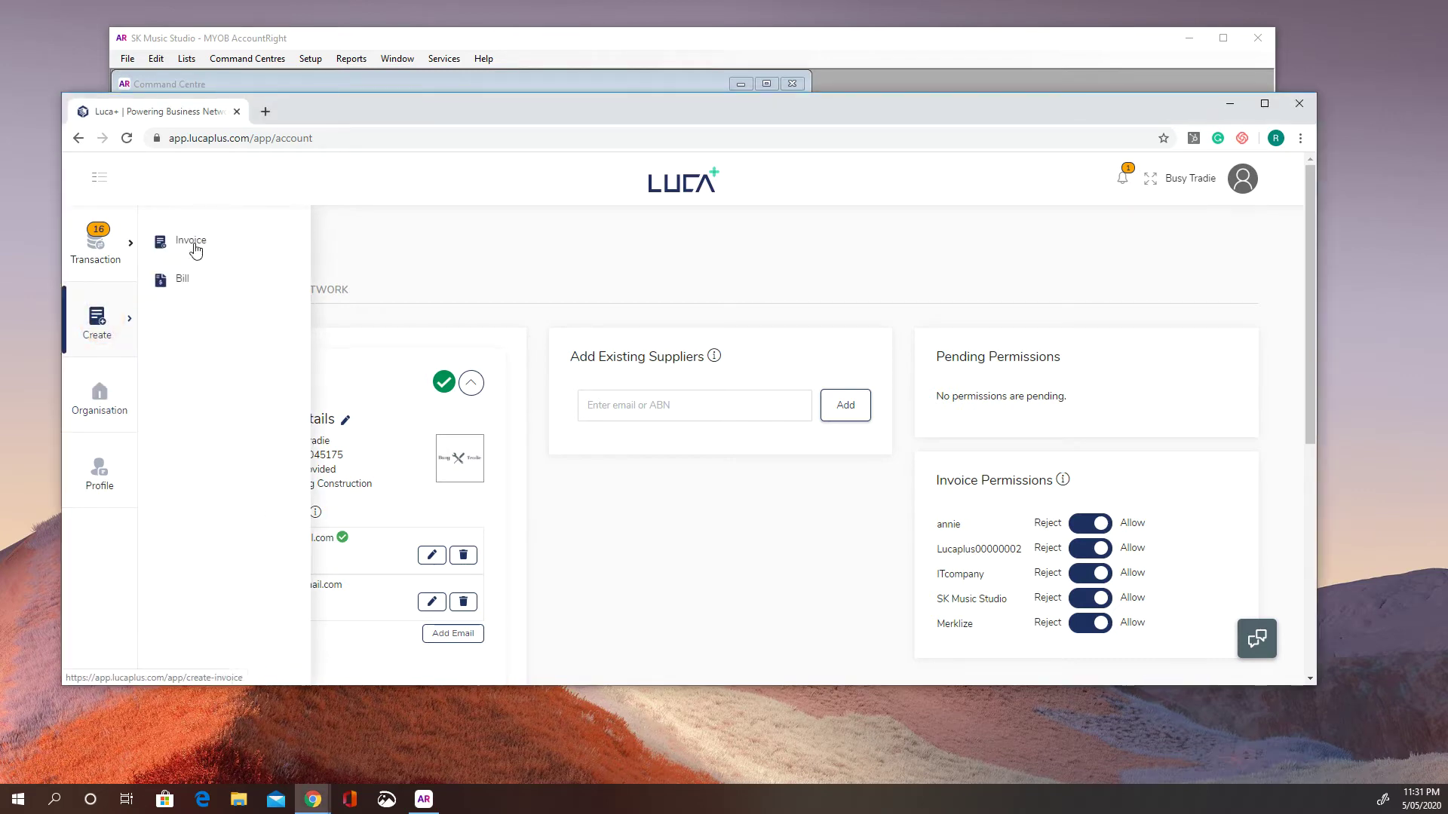
pyautogui.click(193, 242)
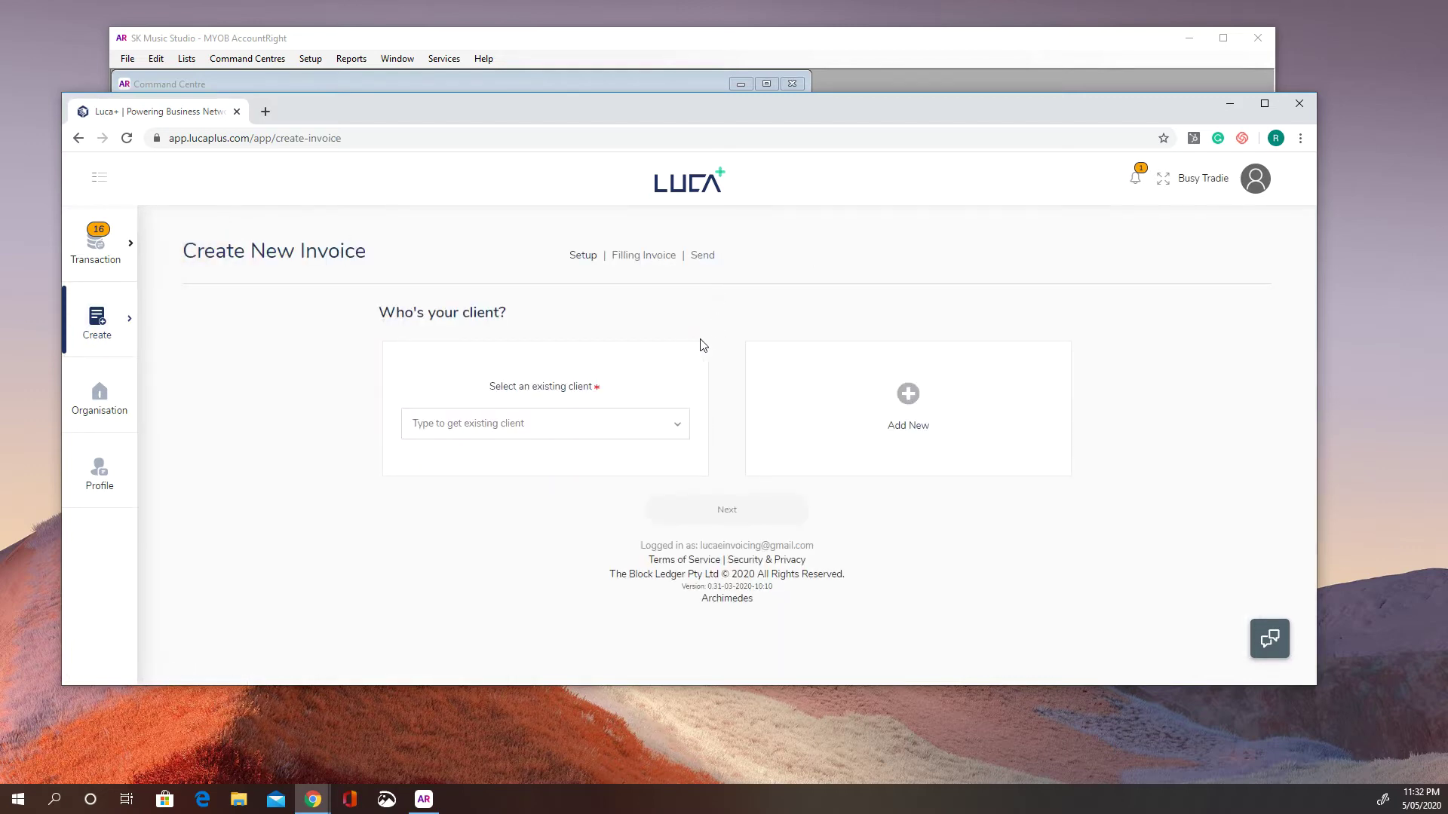
pyautogui.click(908, 395)
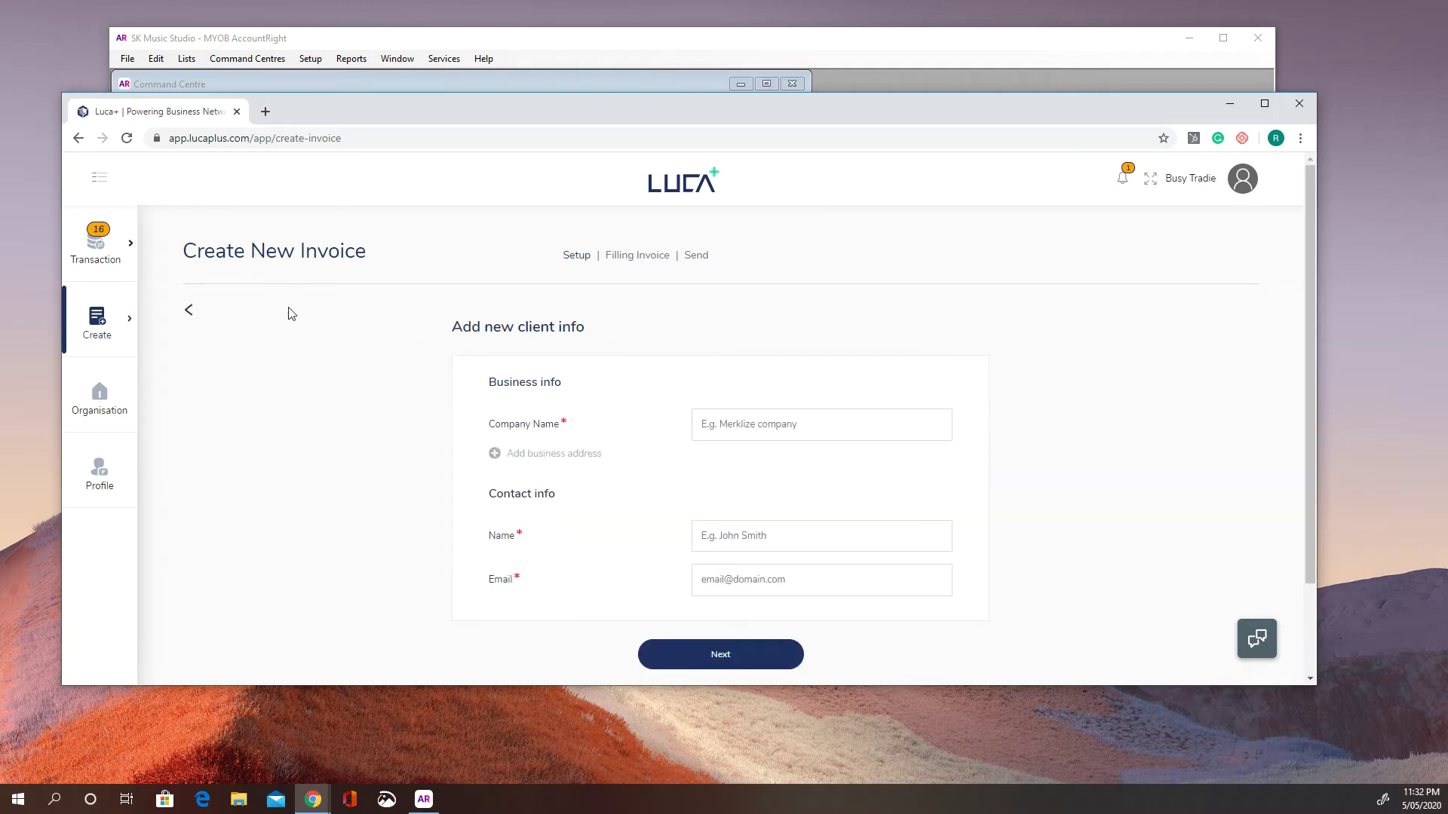
pyautogui.click(188, 317)
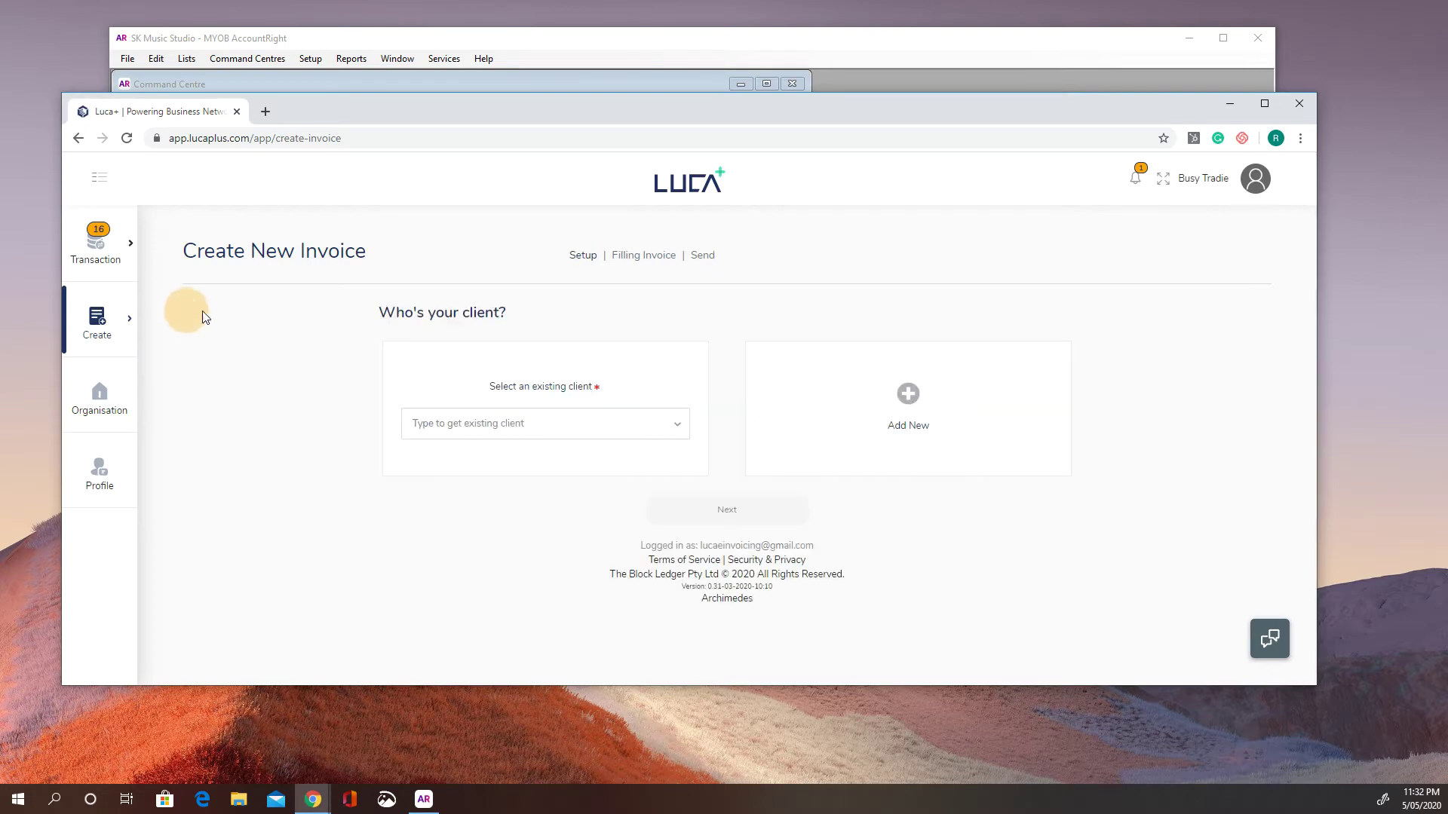
pyautogui.click(530, 427)
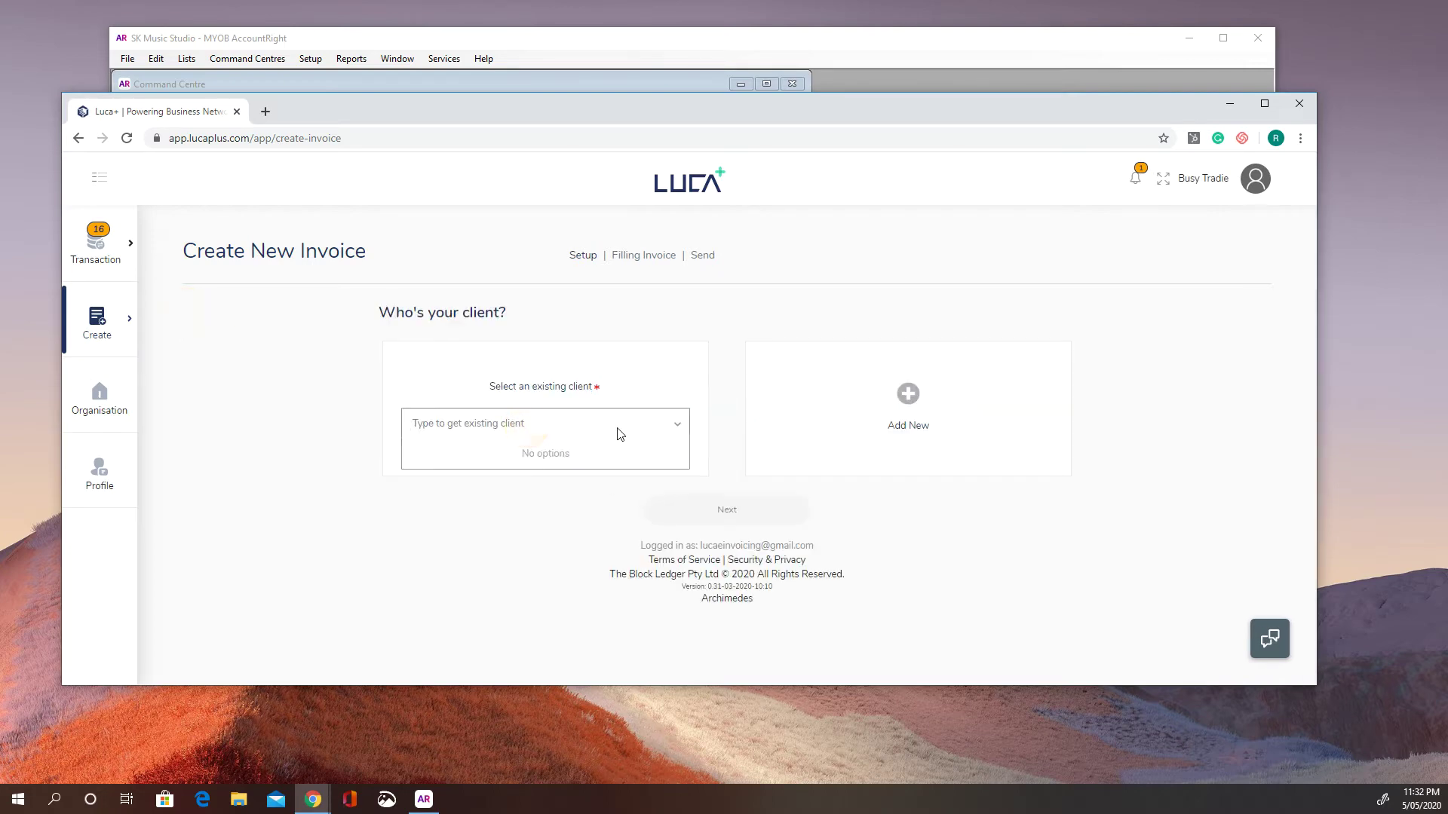
pyautogui.write('SK M')
pyautogui.write('U')
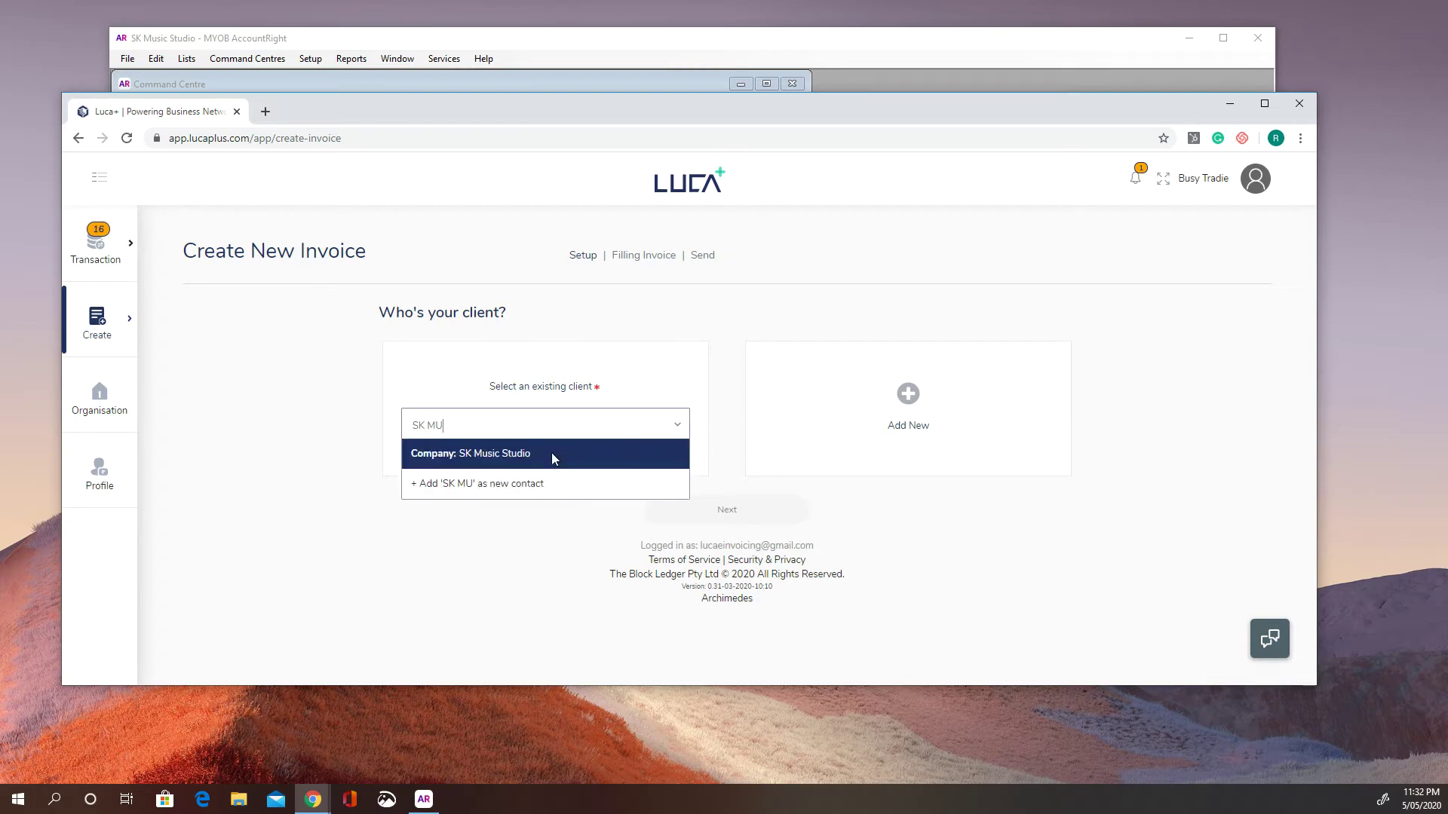
pyautogui.click(553, 458)
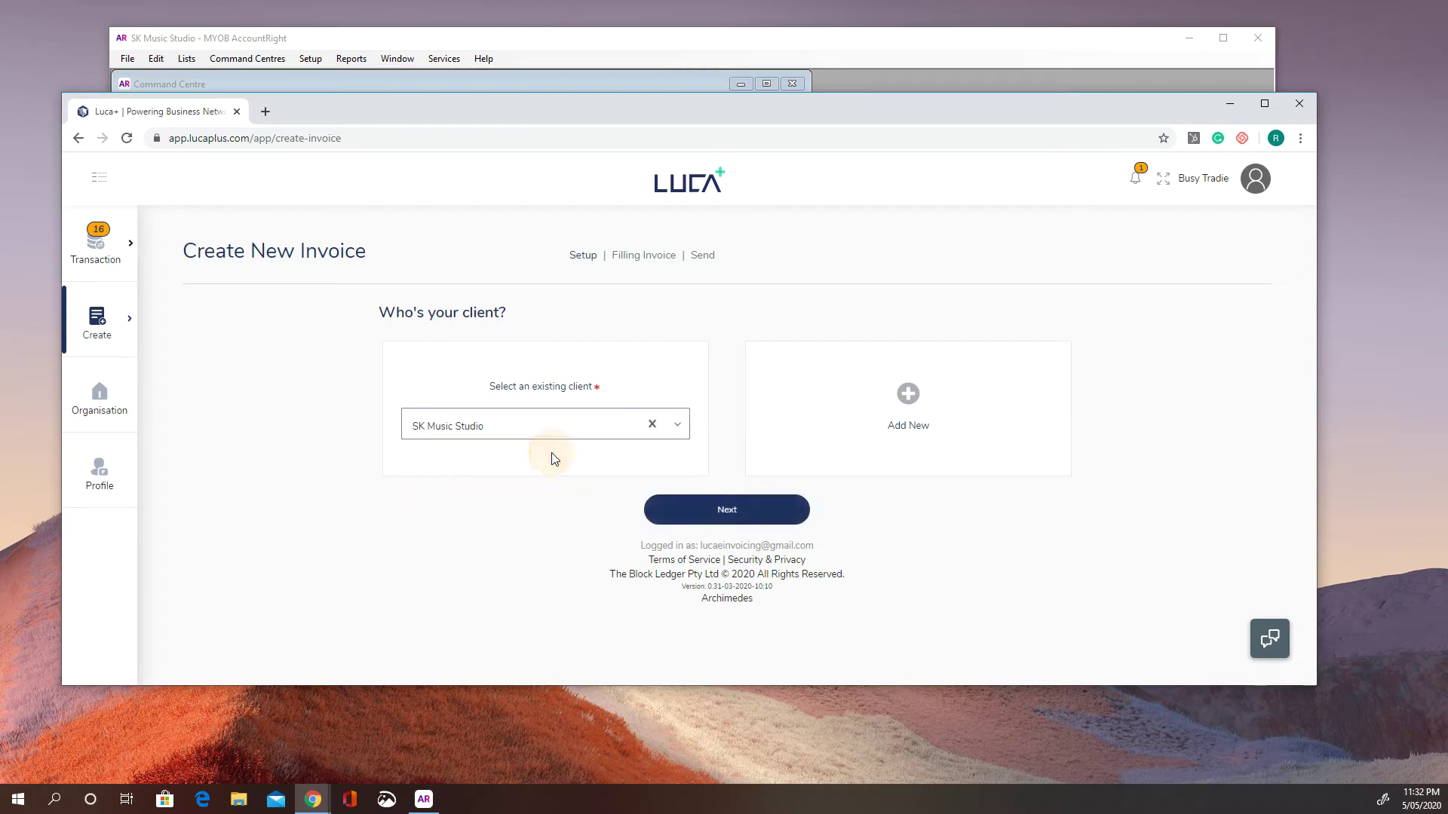
# Add a Repair line item with quantity 1 at a price of $1000
pyautogui.click(730, 517)
pyautogui.click(624, 401)
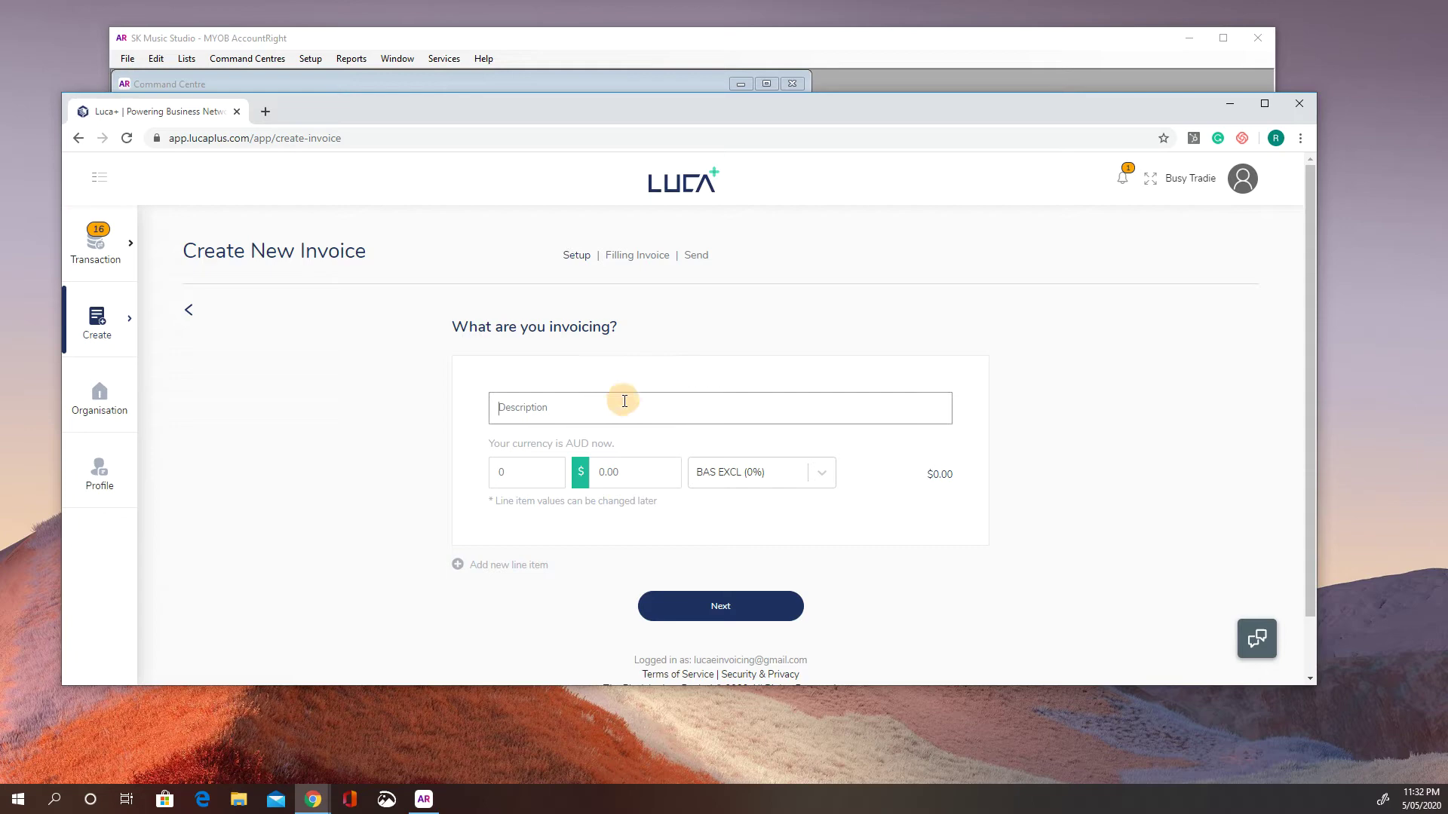
pyautogui.write('Repai')
pyautogui.write('r')
pyautogui.press('Tab')
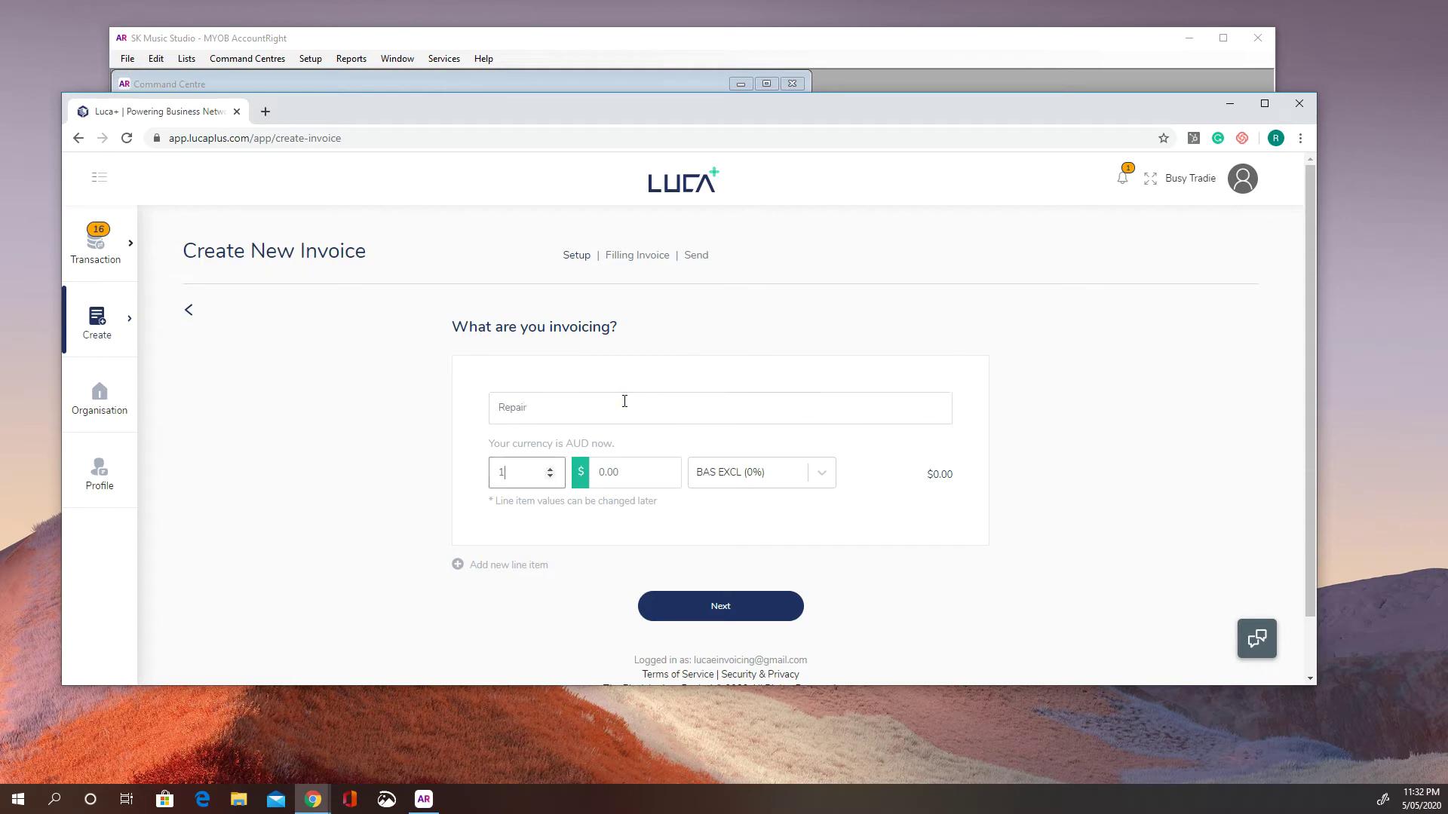
pyautogui.press('Tab')
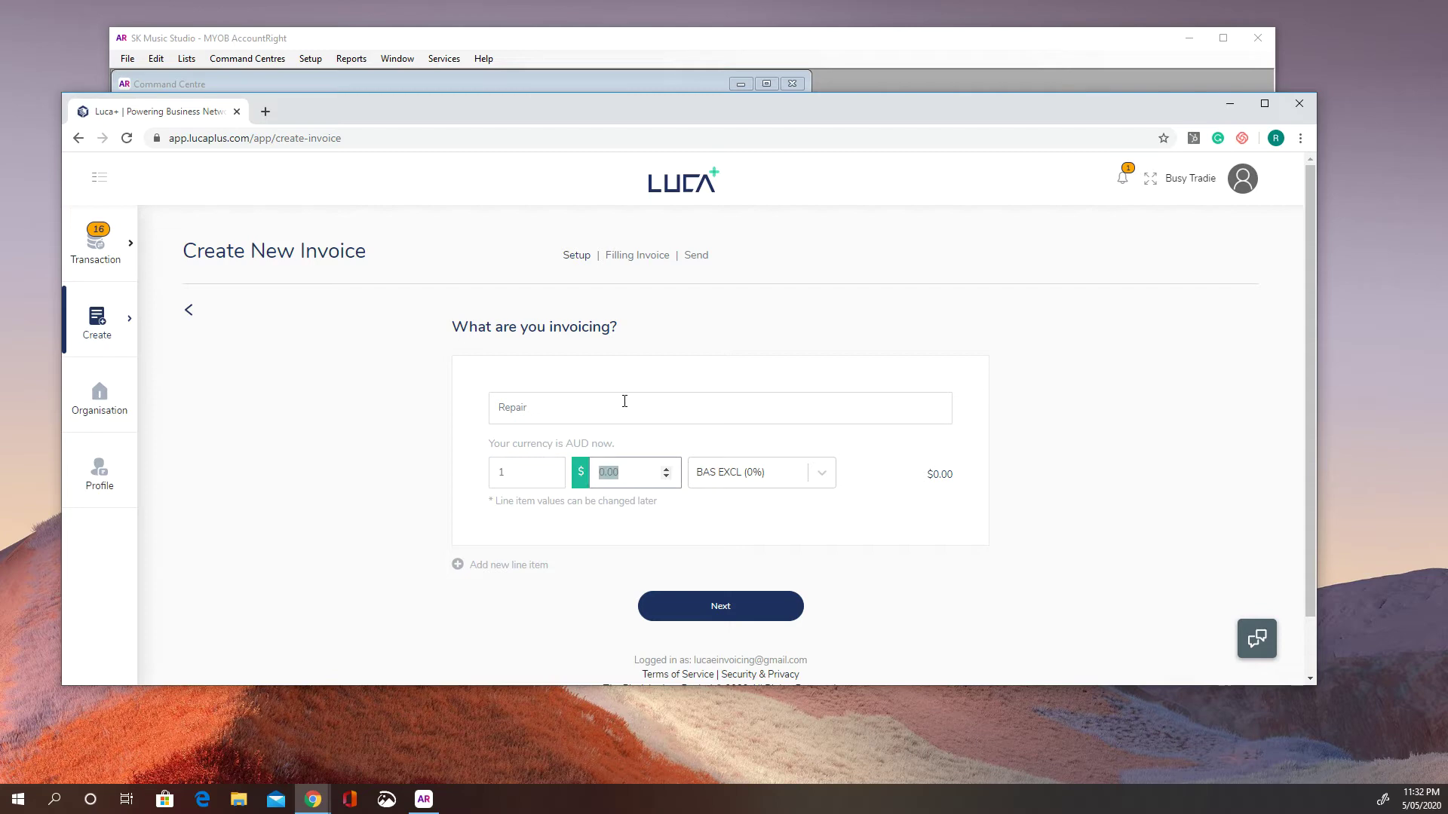
pyautogui.write('1000')
# Apply 10% GST to the Repair line and remove the extra blank line
pyautogui.click(769, 480)
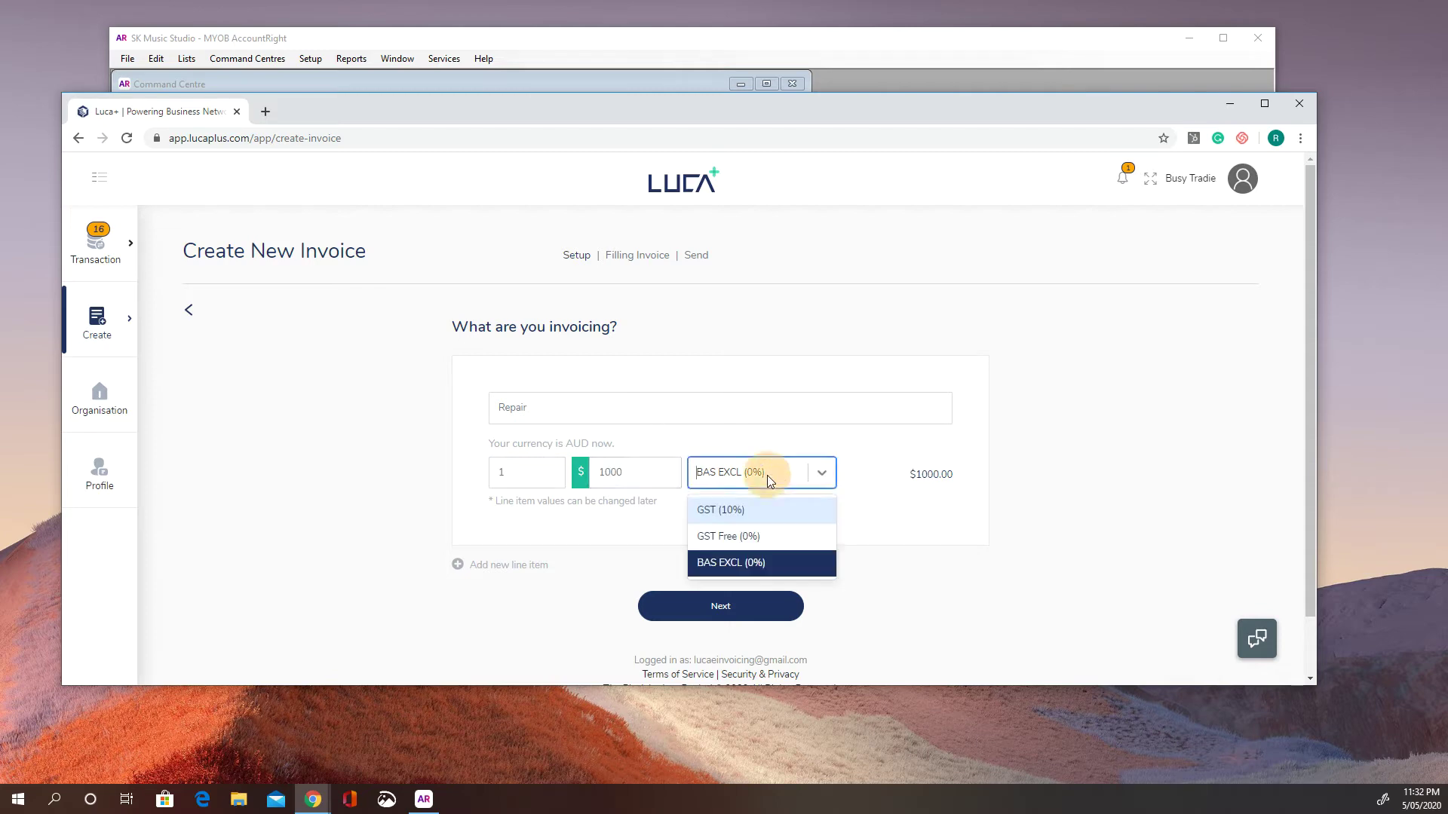
pyautogui.click(736, 510)
pyautogui.click(964, 501)
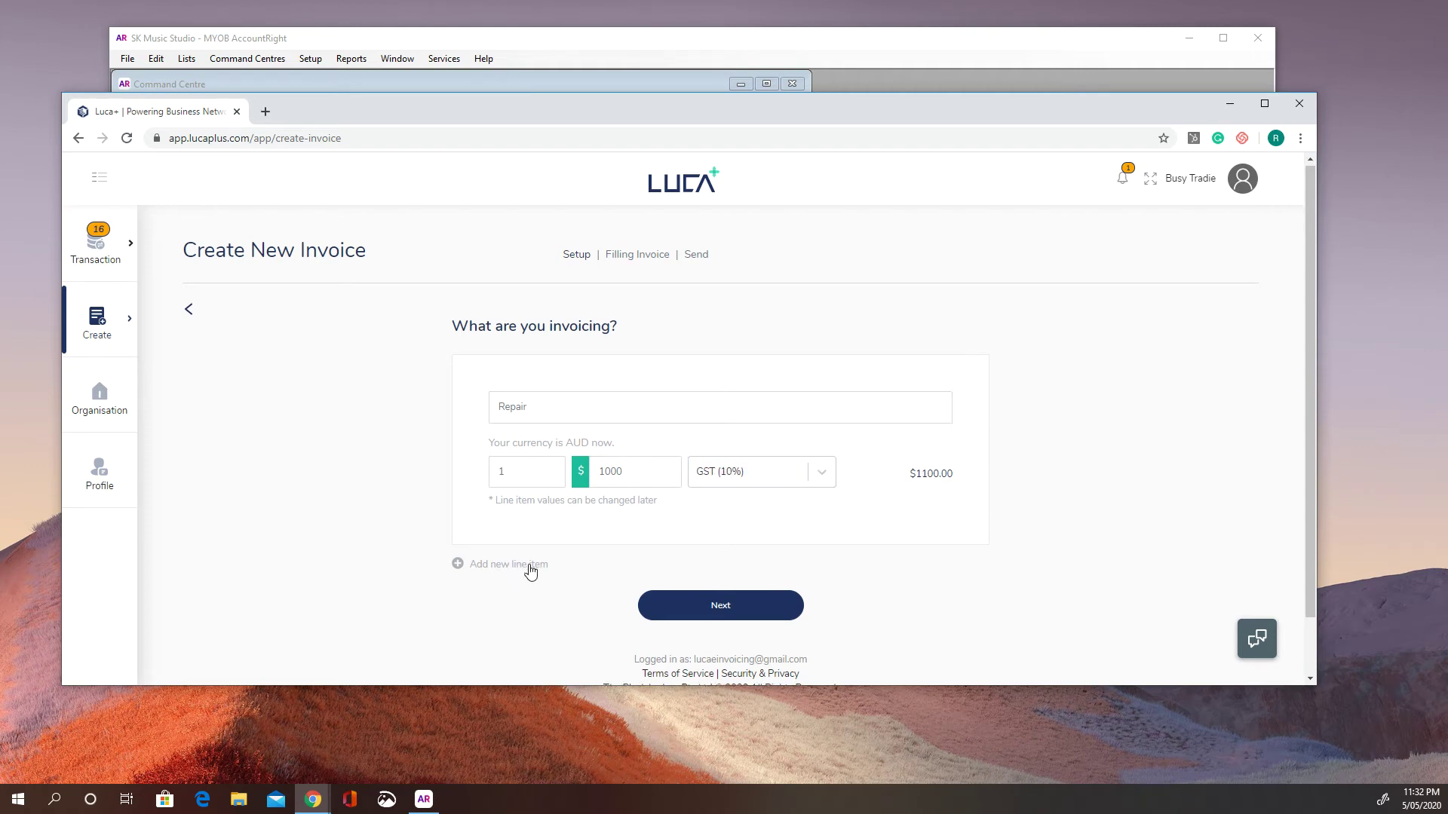
pyautogui.scroll(-1, 527, 569)
pyautogui.click(530, 500)
pyautogui.scroll(-2, 532, 520)
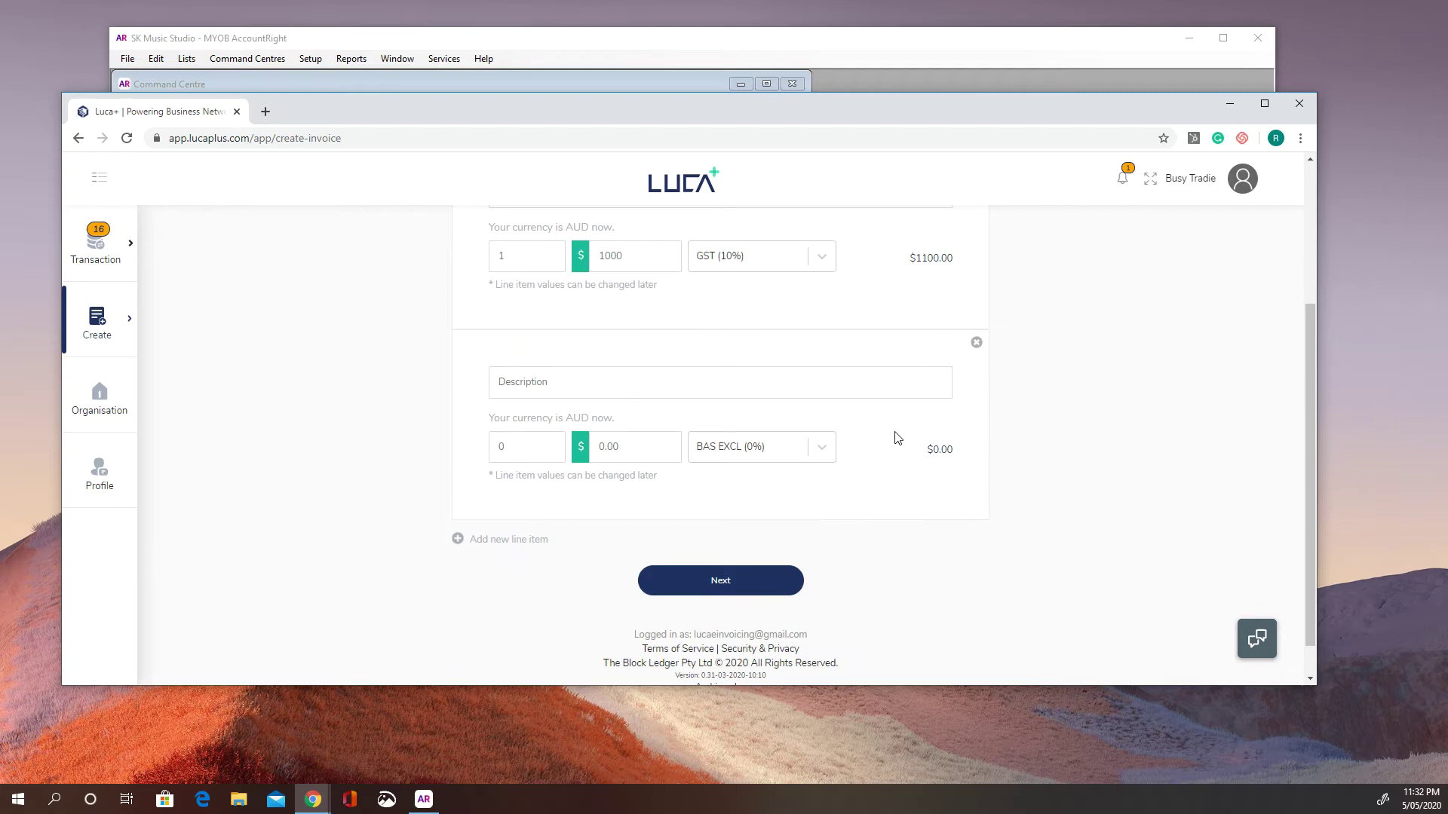
pyautogui.click(976, 344)
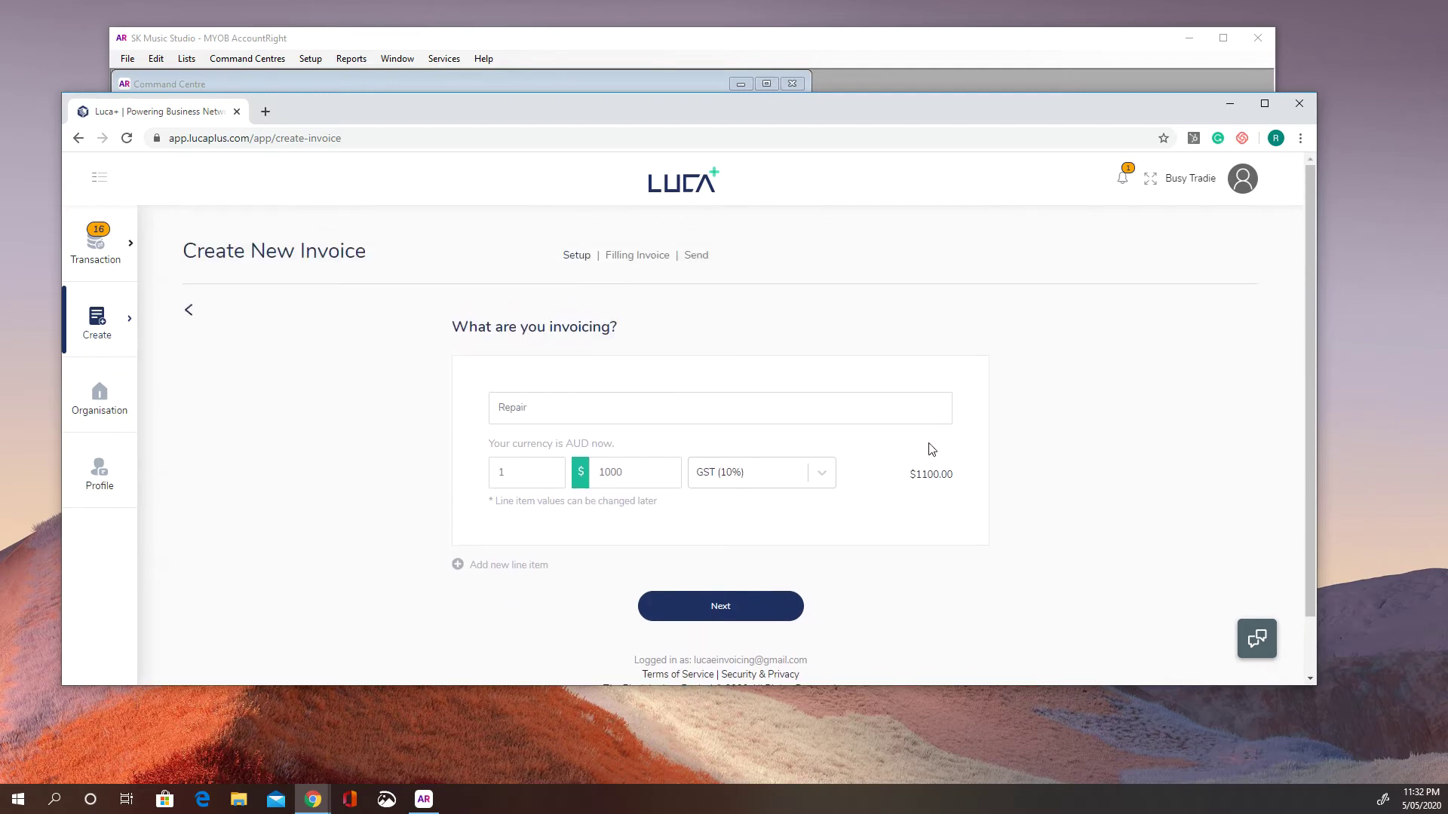
pyautogui.click(729, 609)
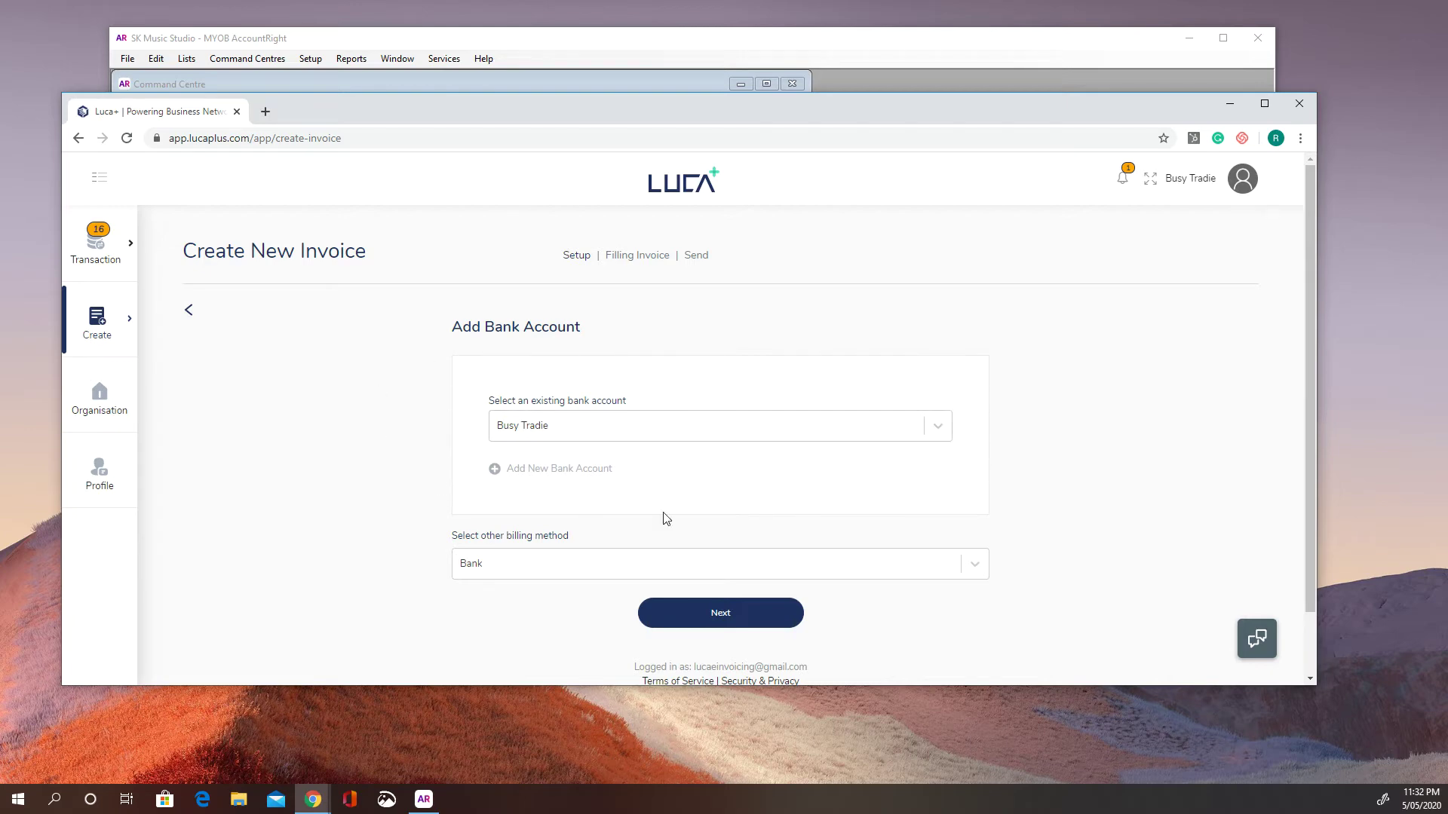
pyautogui.scroll(-1, 433, 456)
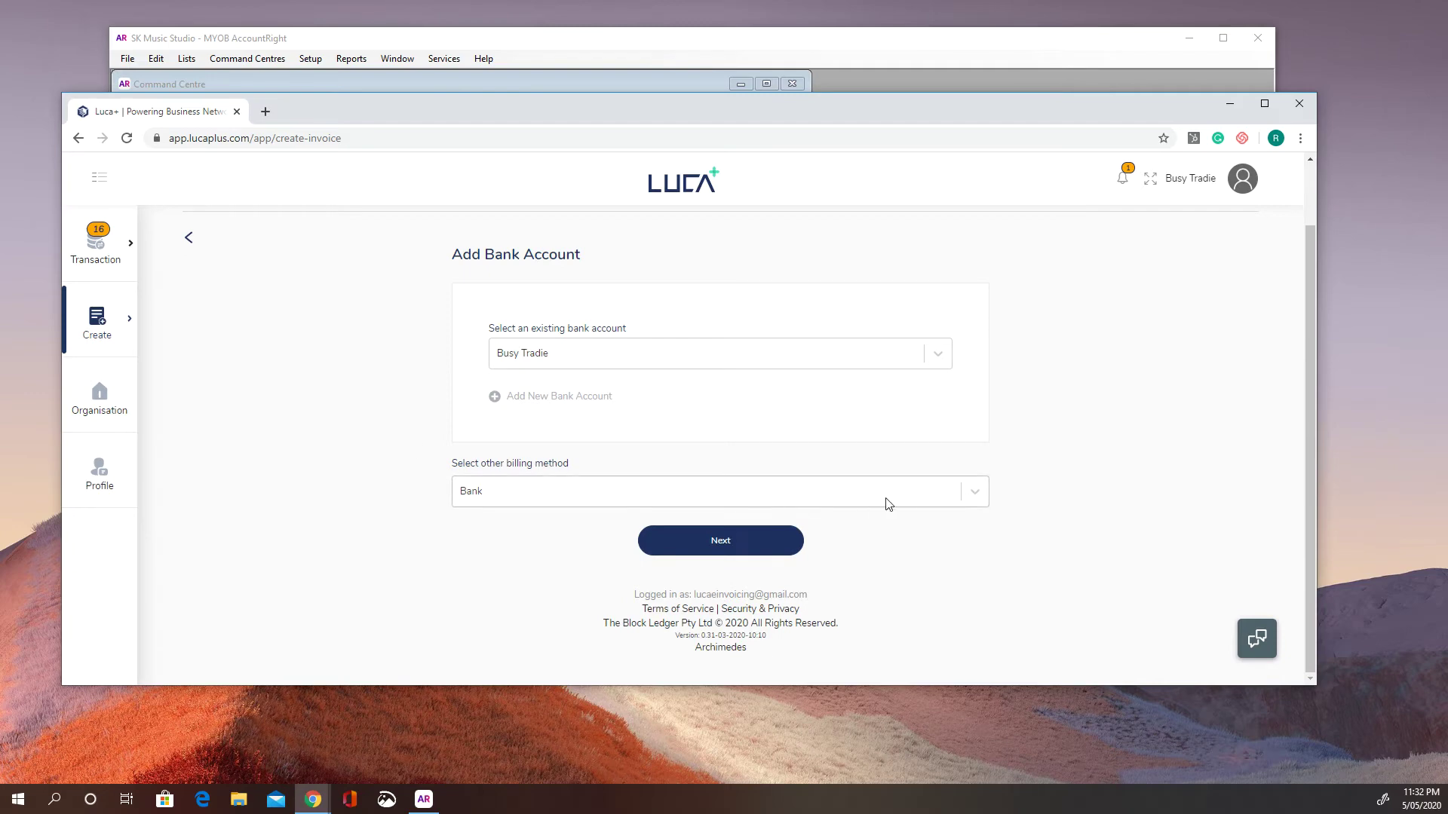
pyautogui.click(927, 491)
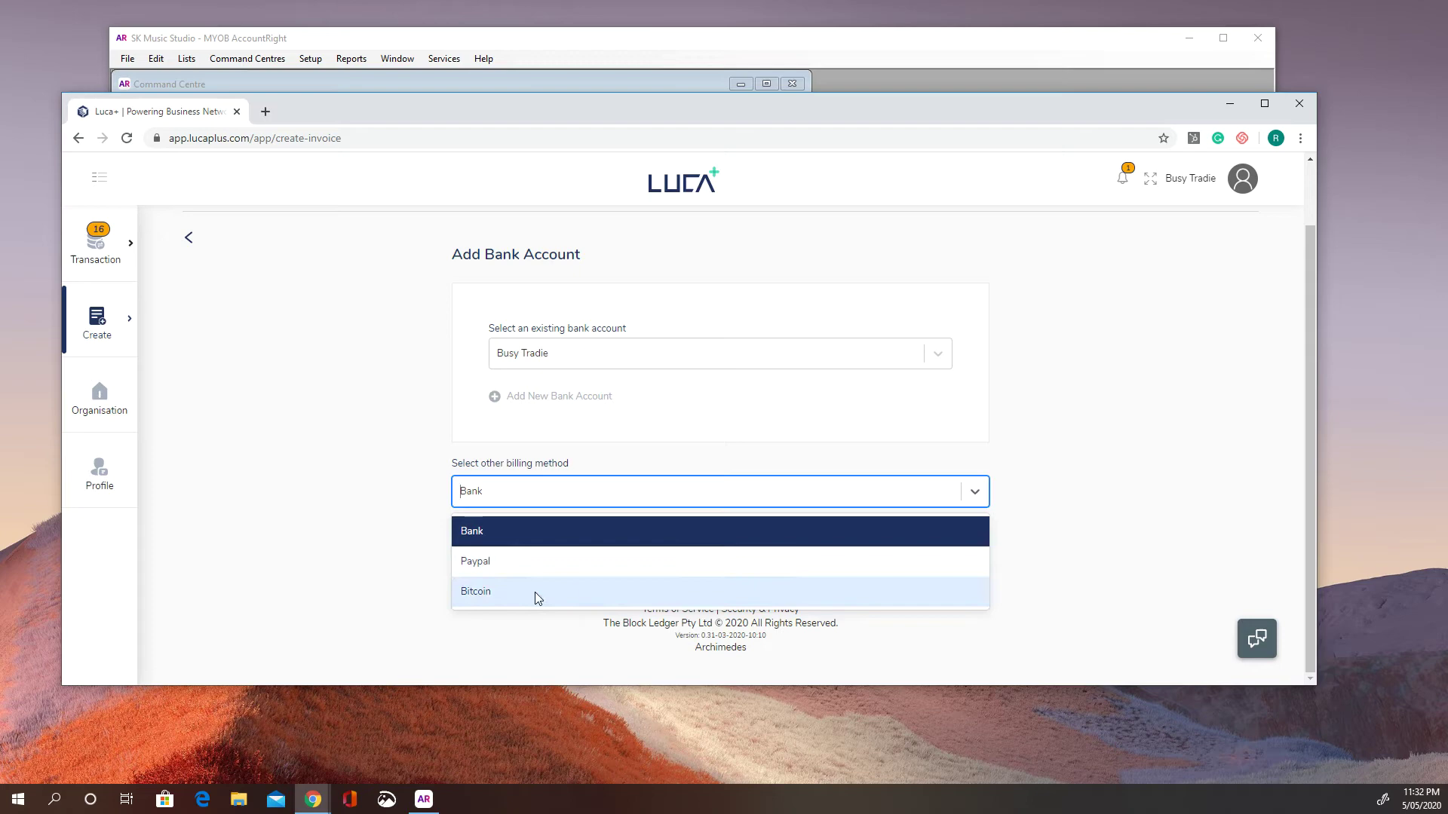
pyautogui.click(366, 429)
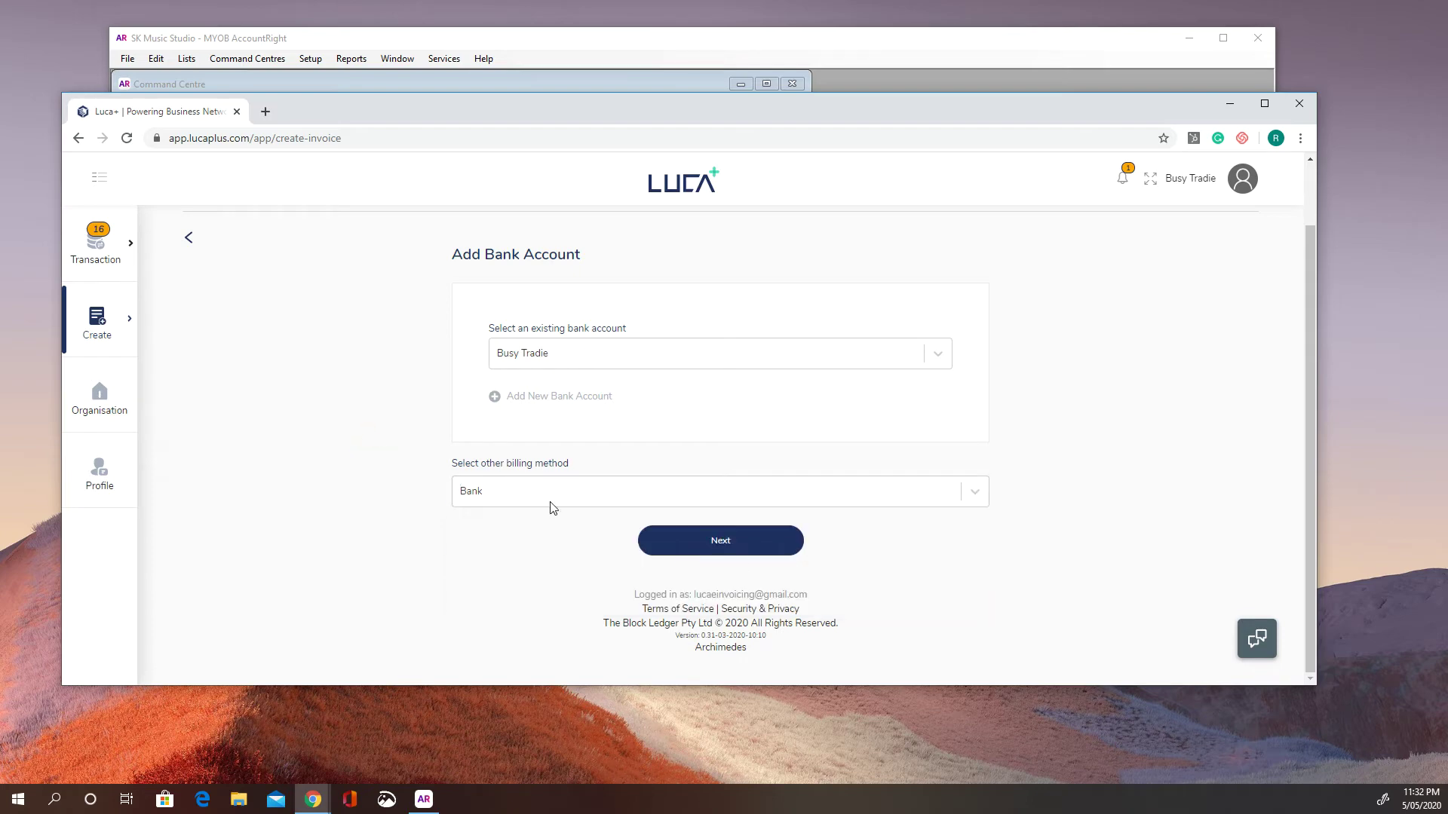
pyautogui.click(745, 544)
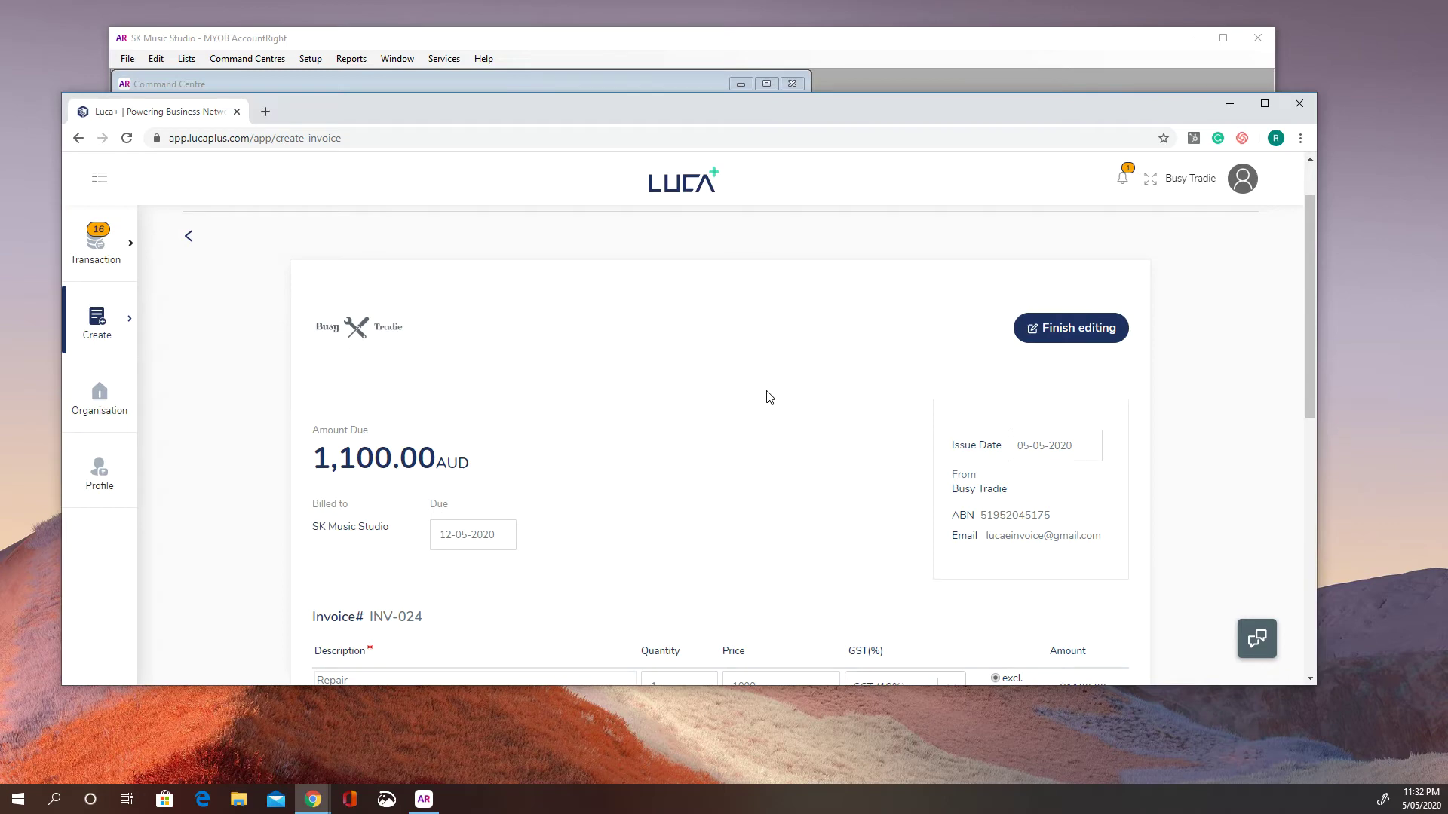
pyautogui.scroll(-1, 720, 384)
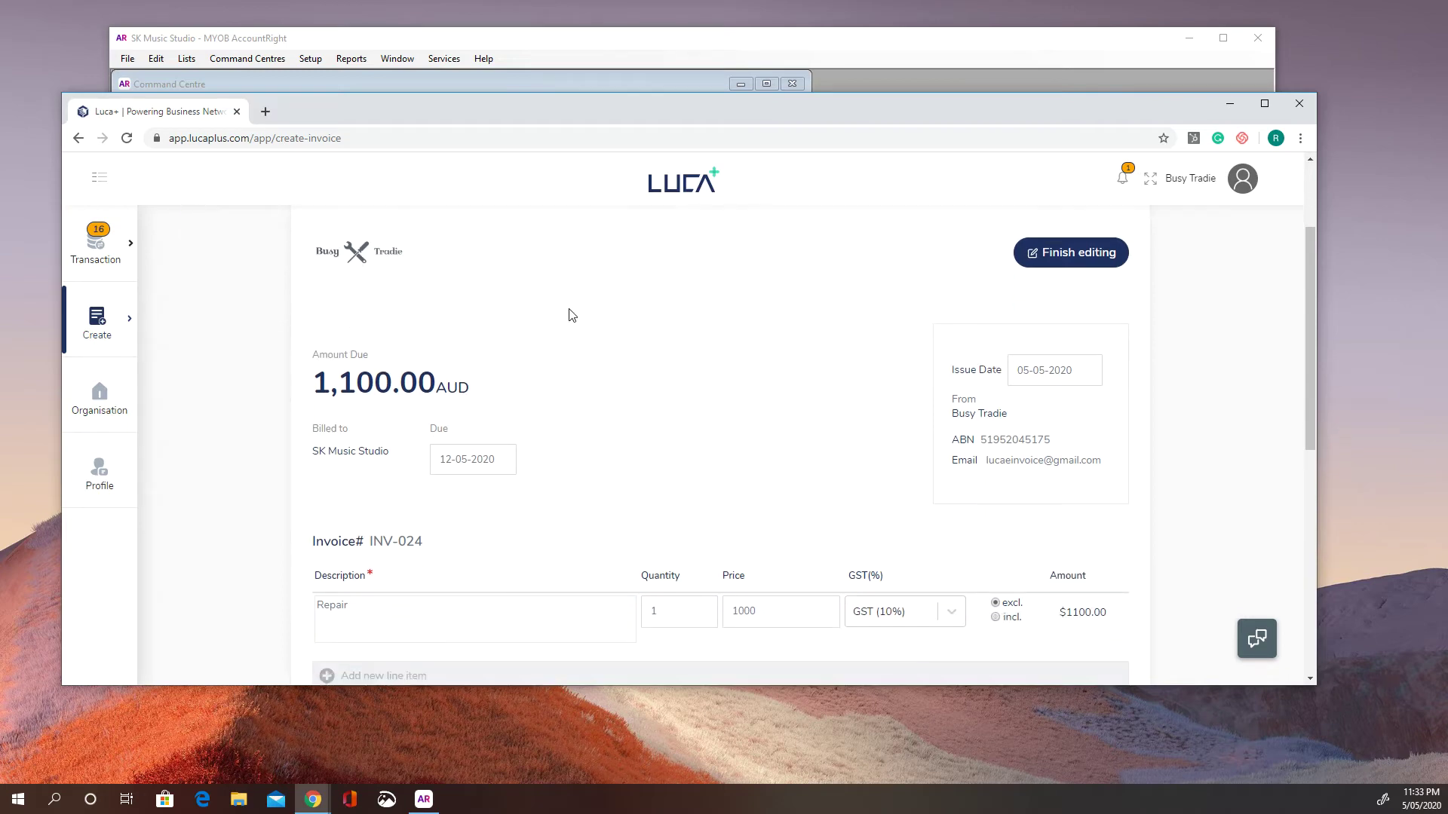
pyautogui.scroll(1, 827, 332)
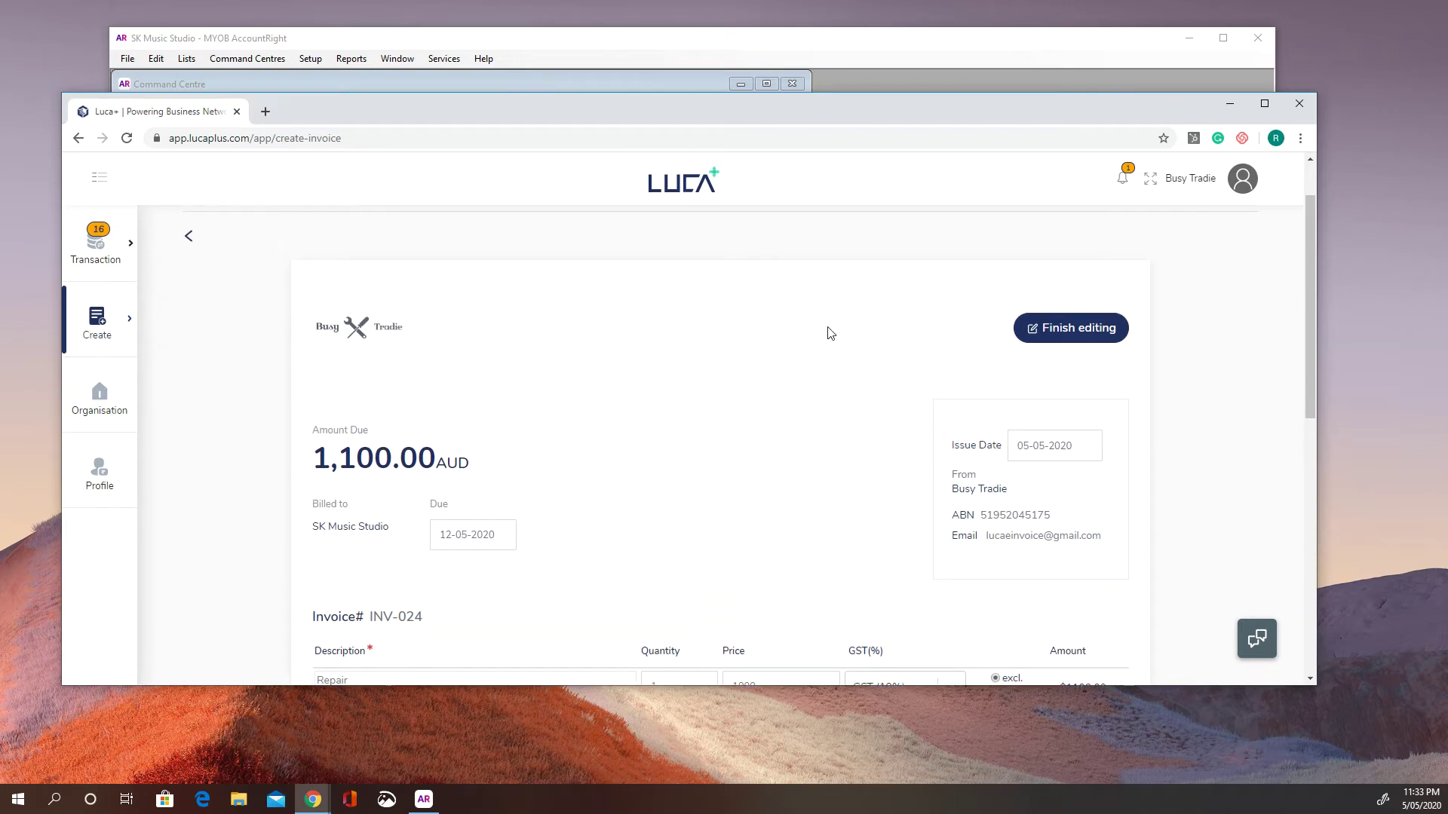
pyautogui.scroll(-1, 822, 332)
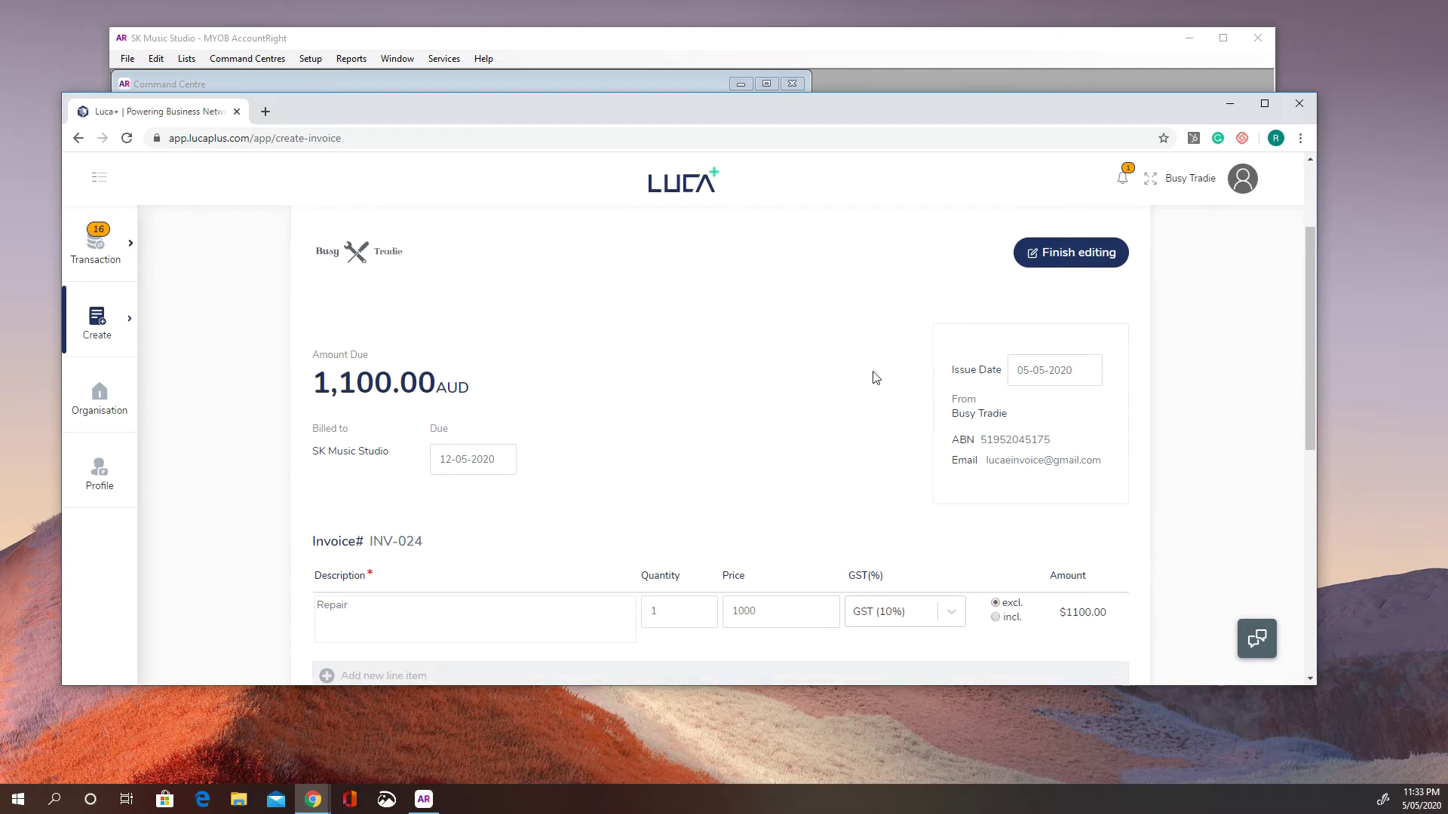
pyautogui.click(1081, 371)
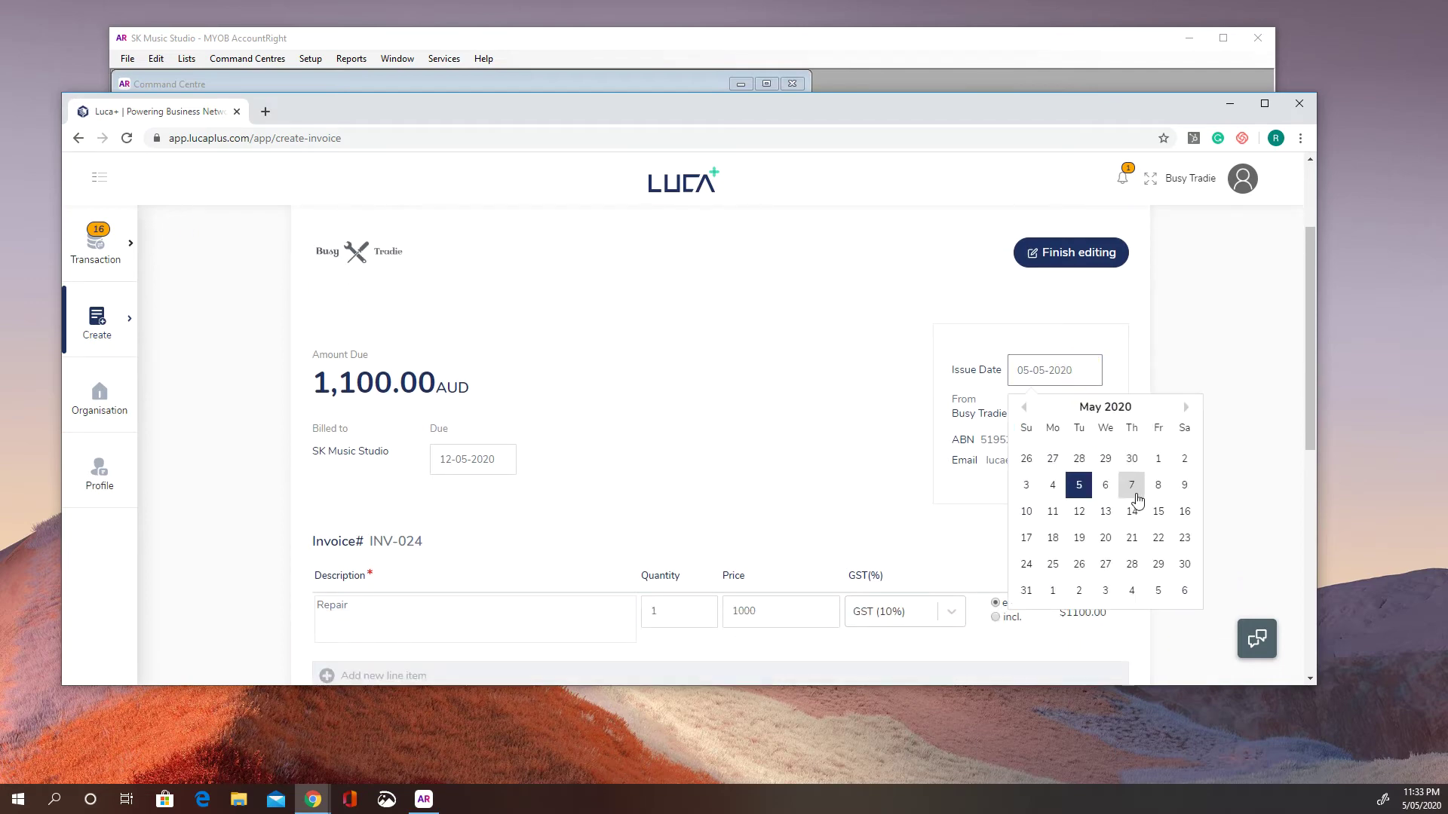
pyautogui.click(595, 441)
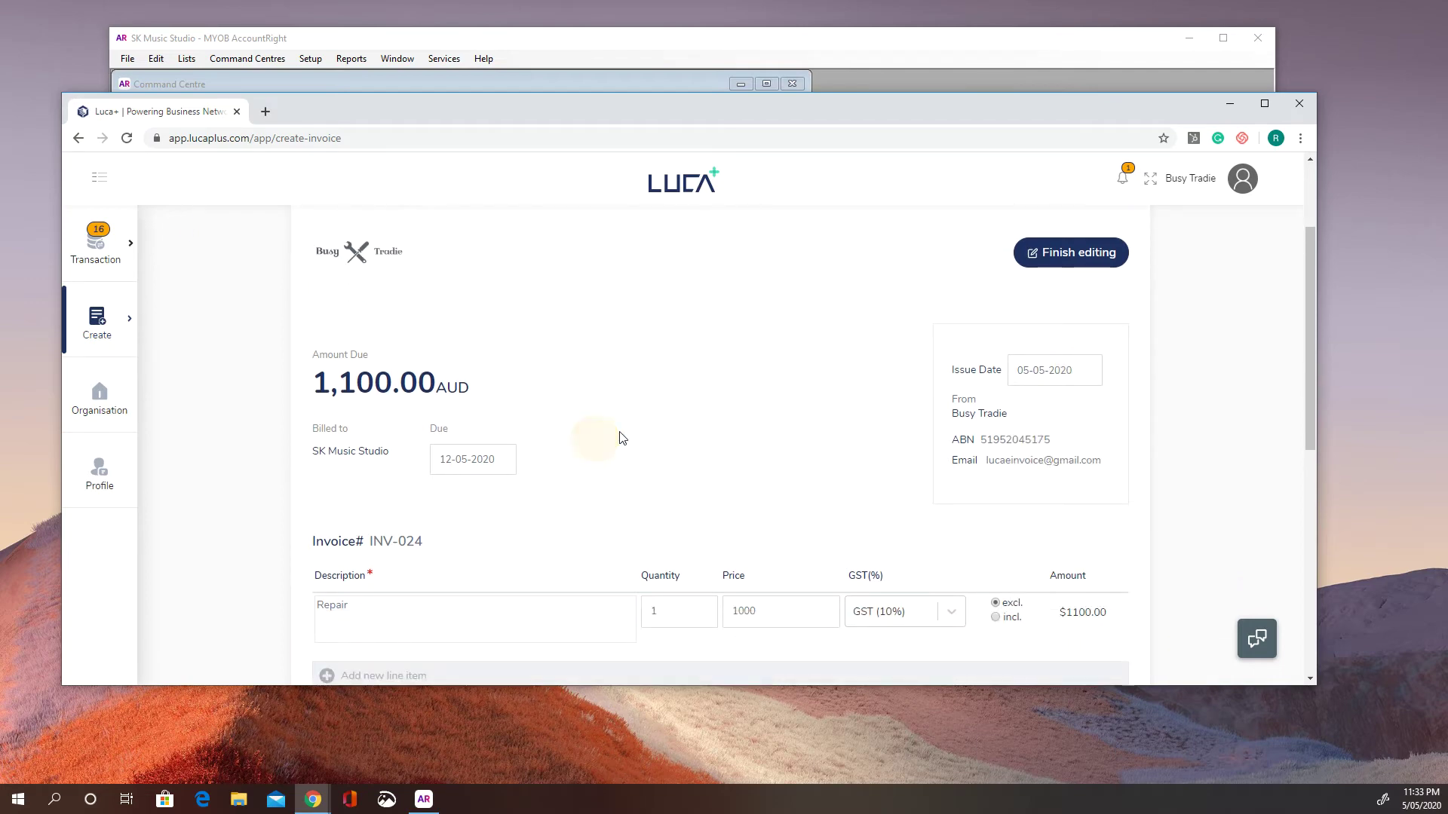
pyautogui.click(488, 459)
pyautogui.click(760, 407)
pyautogui.scroll(-1, 765, 409)
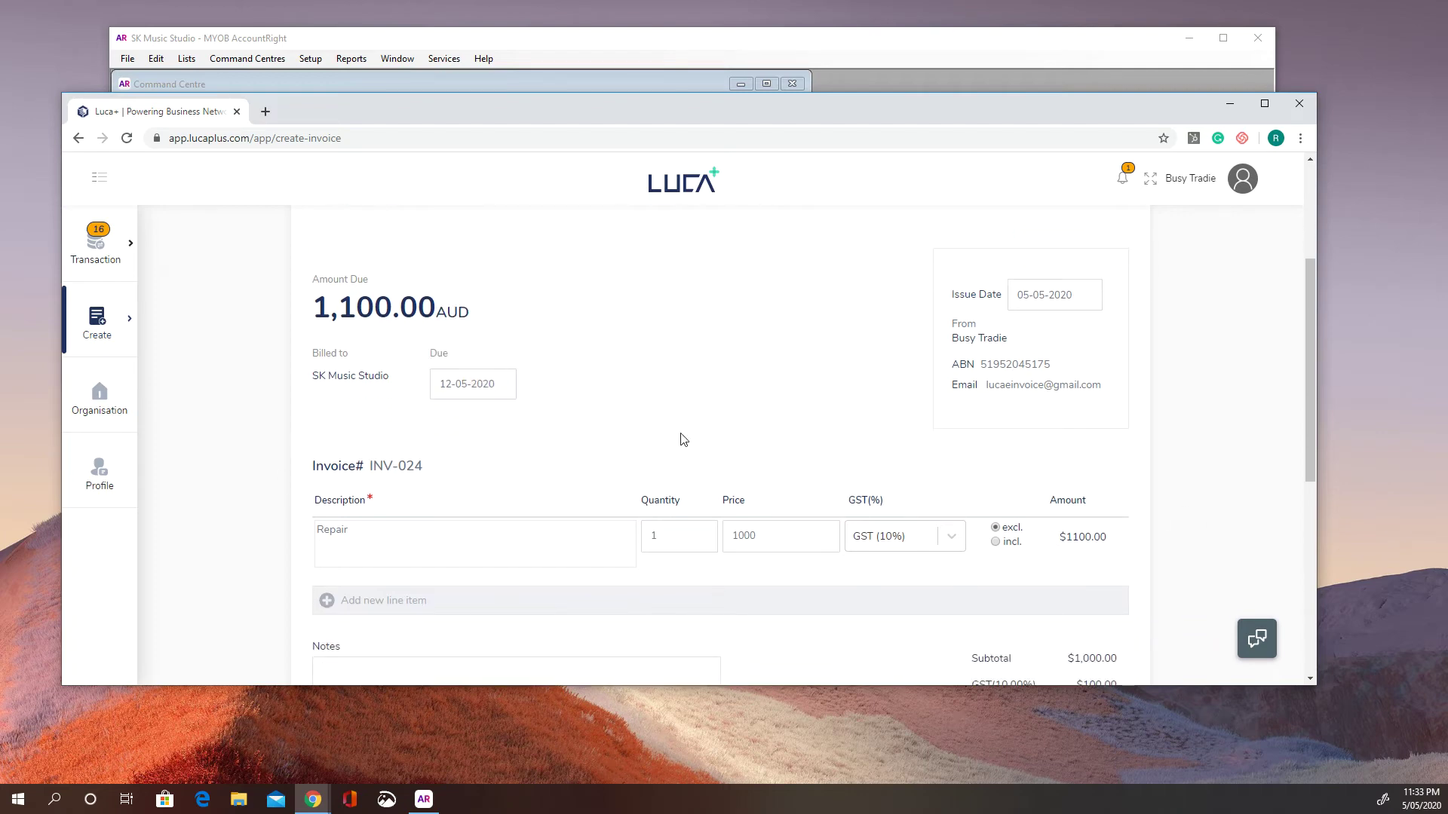
pyautogui.scroll(2, 852, 383)
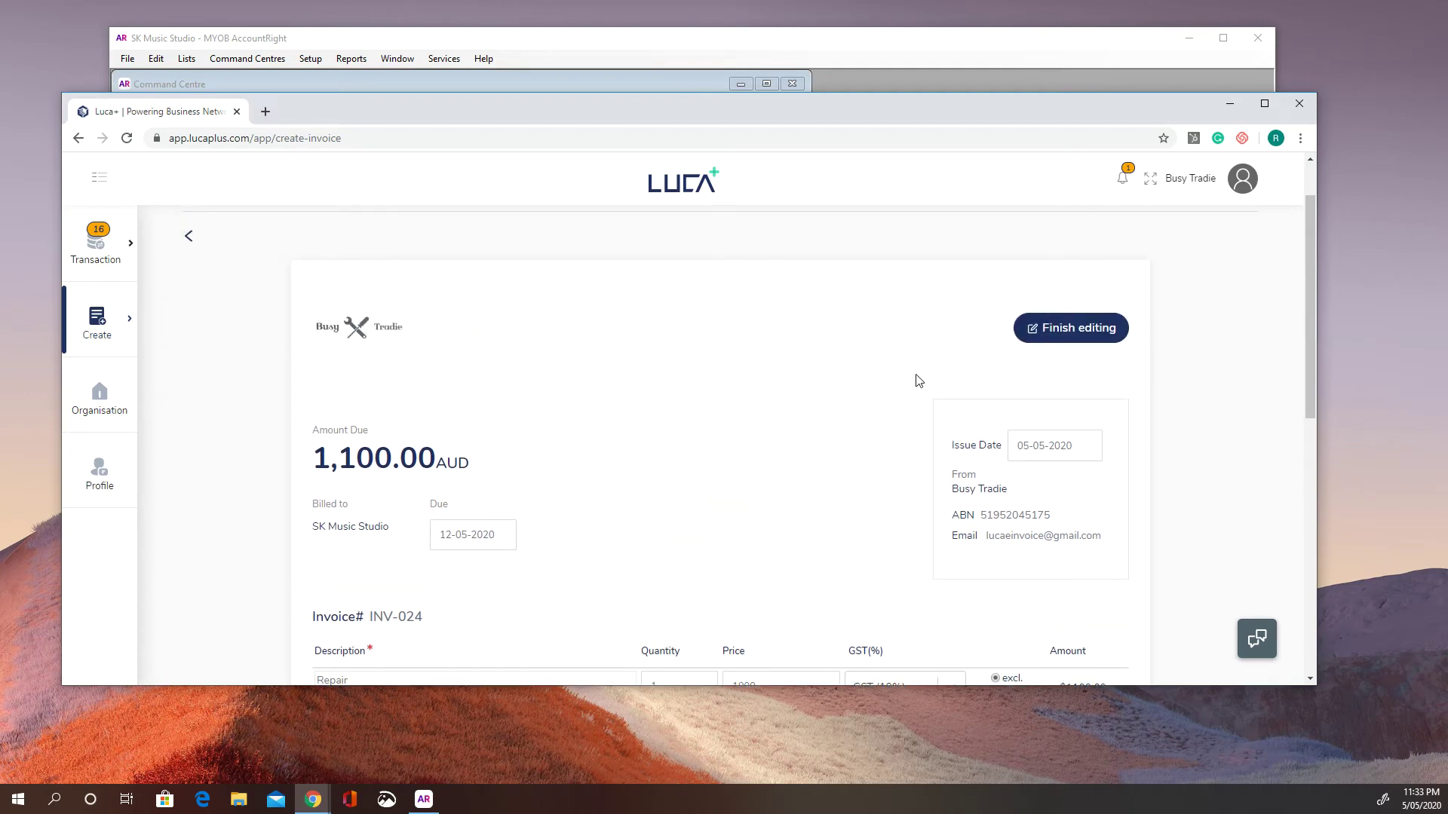
# Save invoice INV-024 and approve it
pyautogui.click(1066, 332)
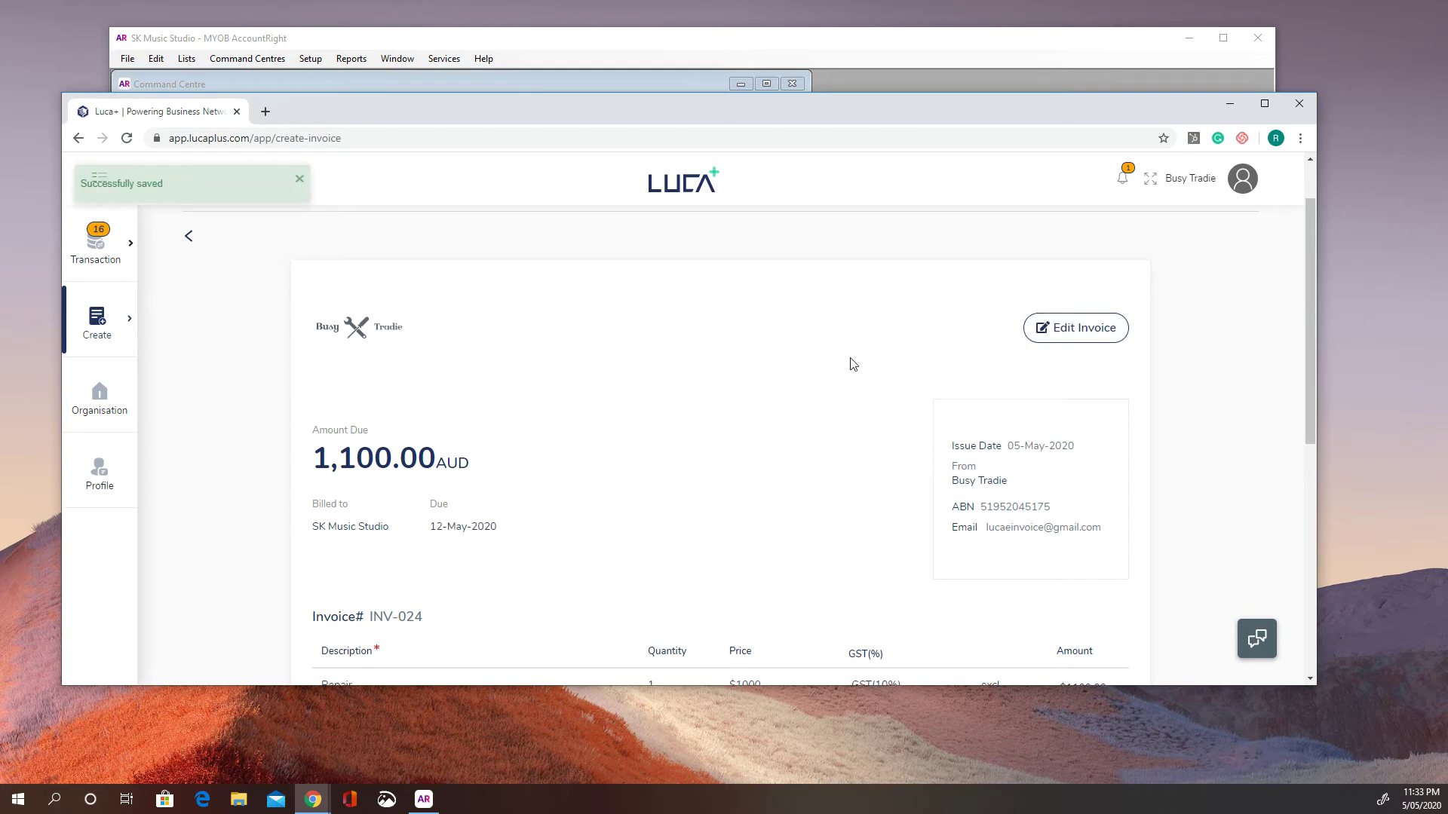
pyautogui.scroll(-2, 875, 351)
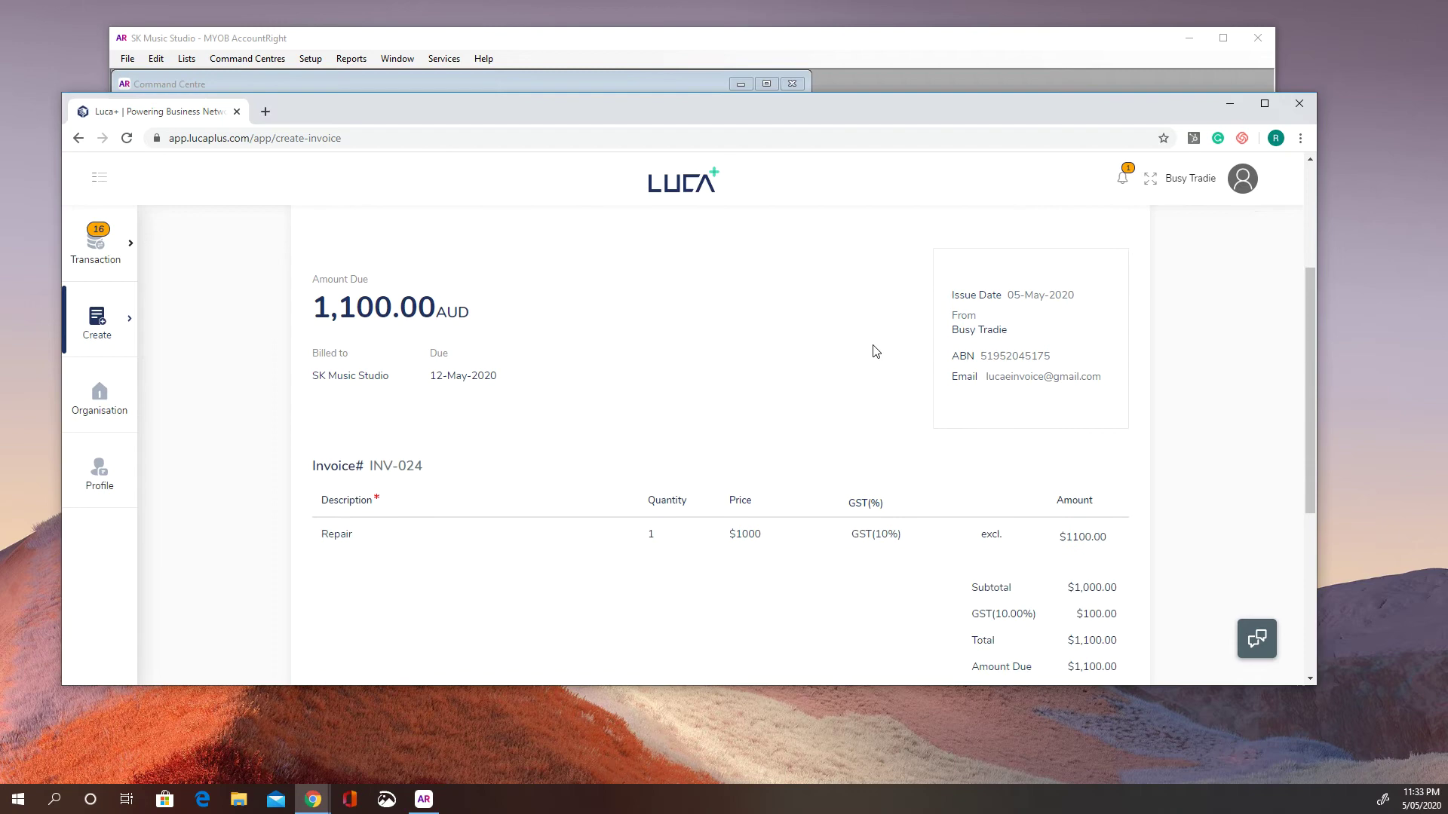
pyautogui.scroll(-2, 874, 351)
pyautogui.scroll(-1, 875, 351)
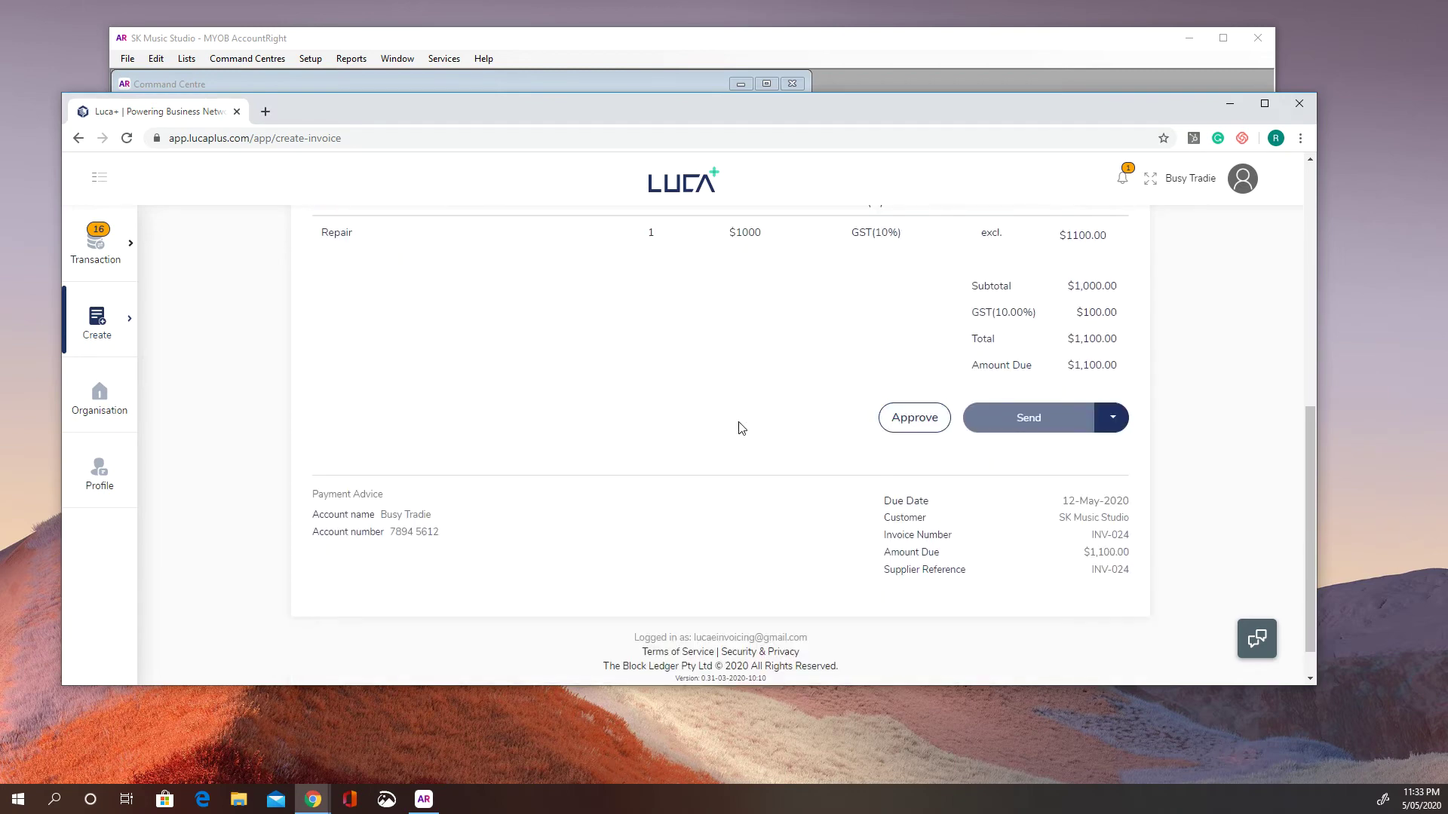
pyautogui.click(914, 420)
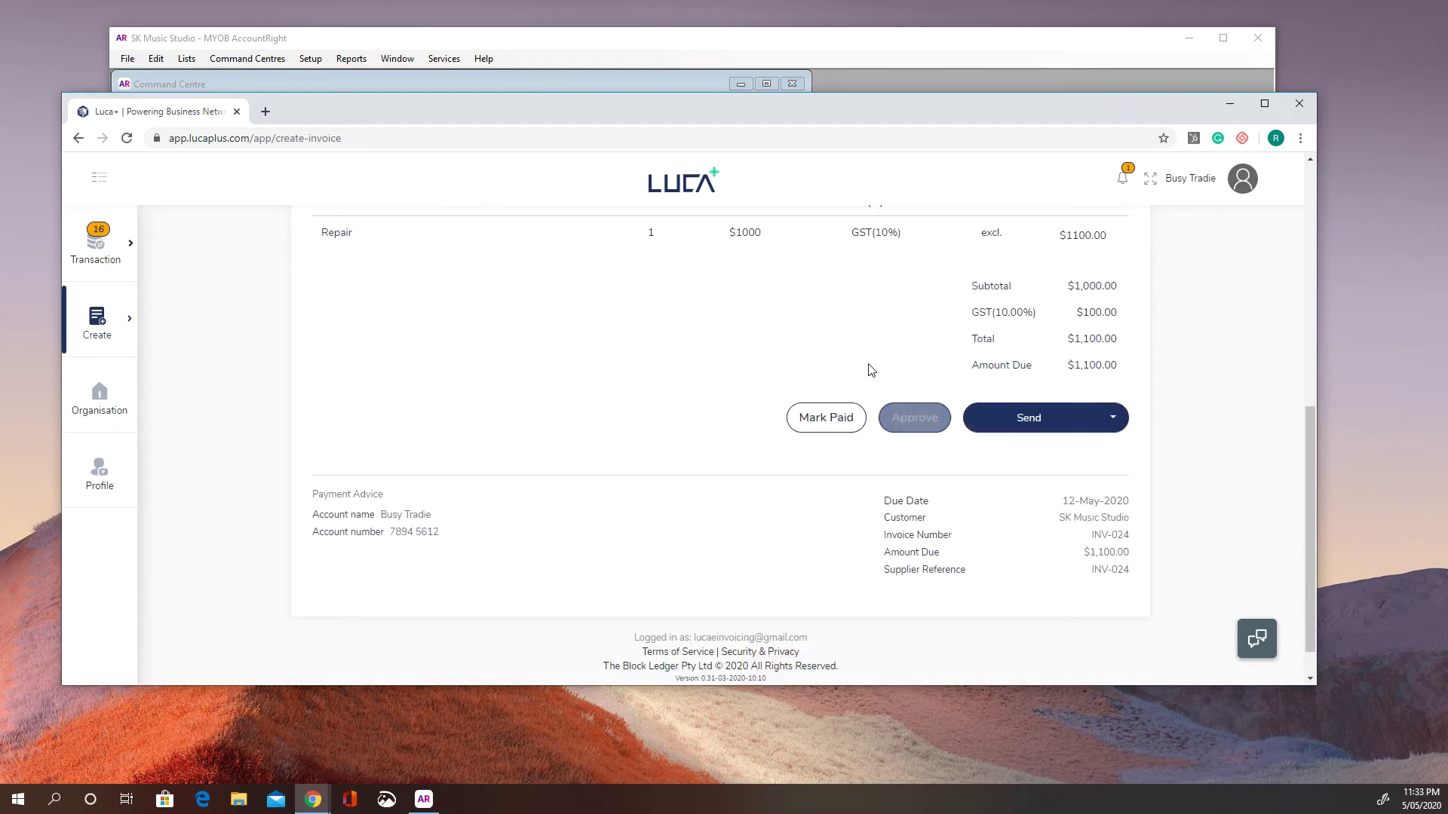
# Prepare the INV-024 email to SK Music Studio and review its subject and message
pyautogui.click(1024, 428)
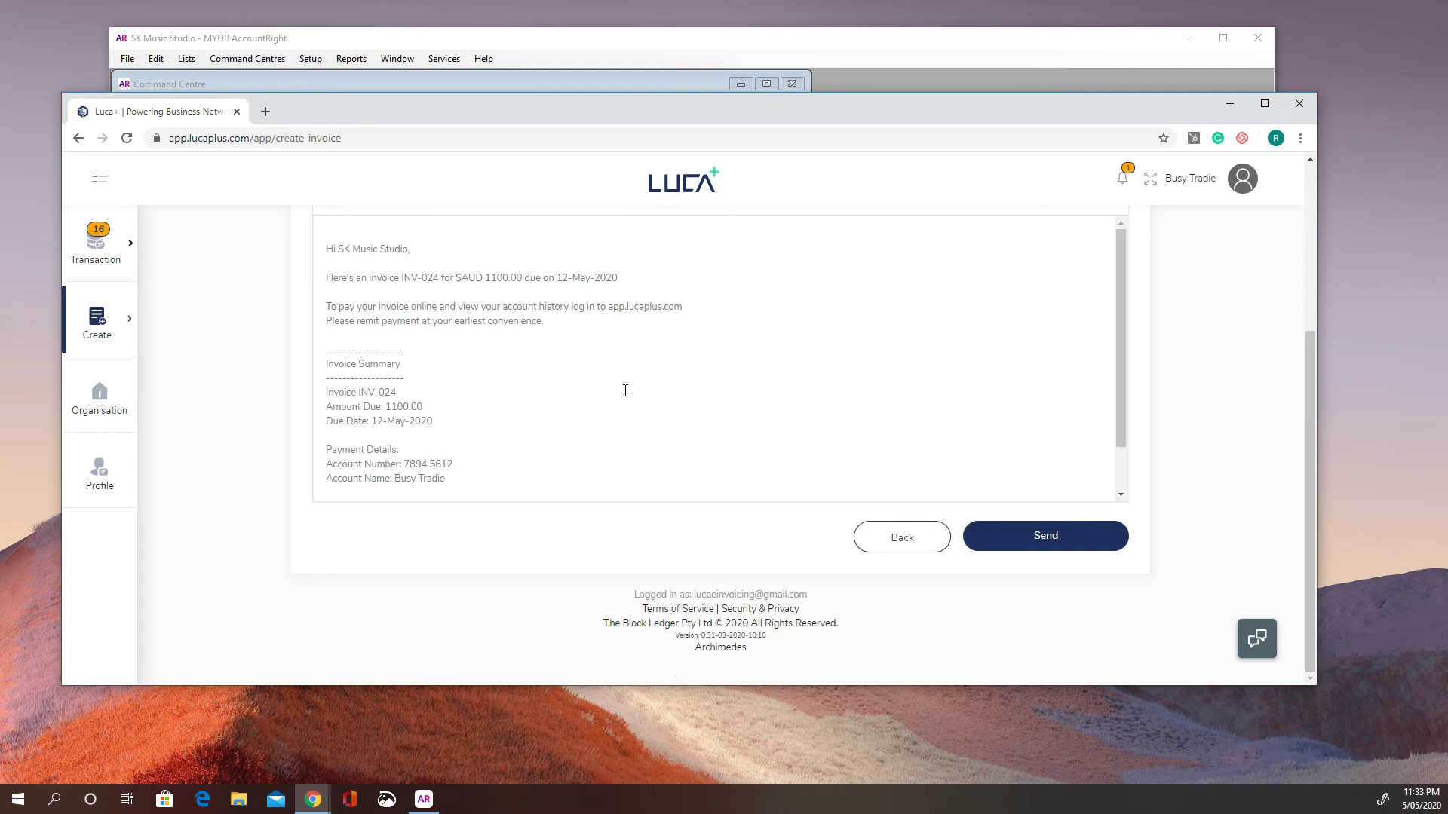
pyautogui.scroll(3, 641, 388)
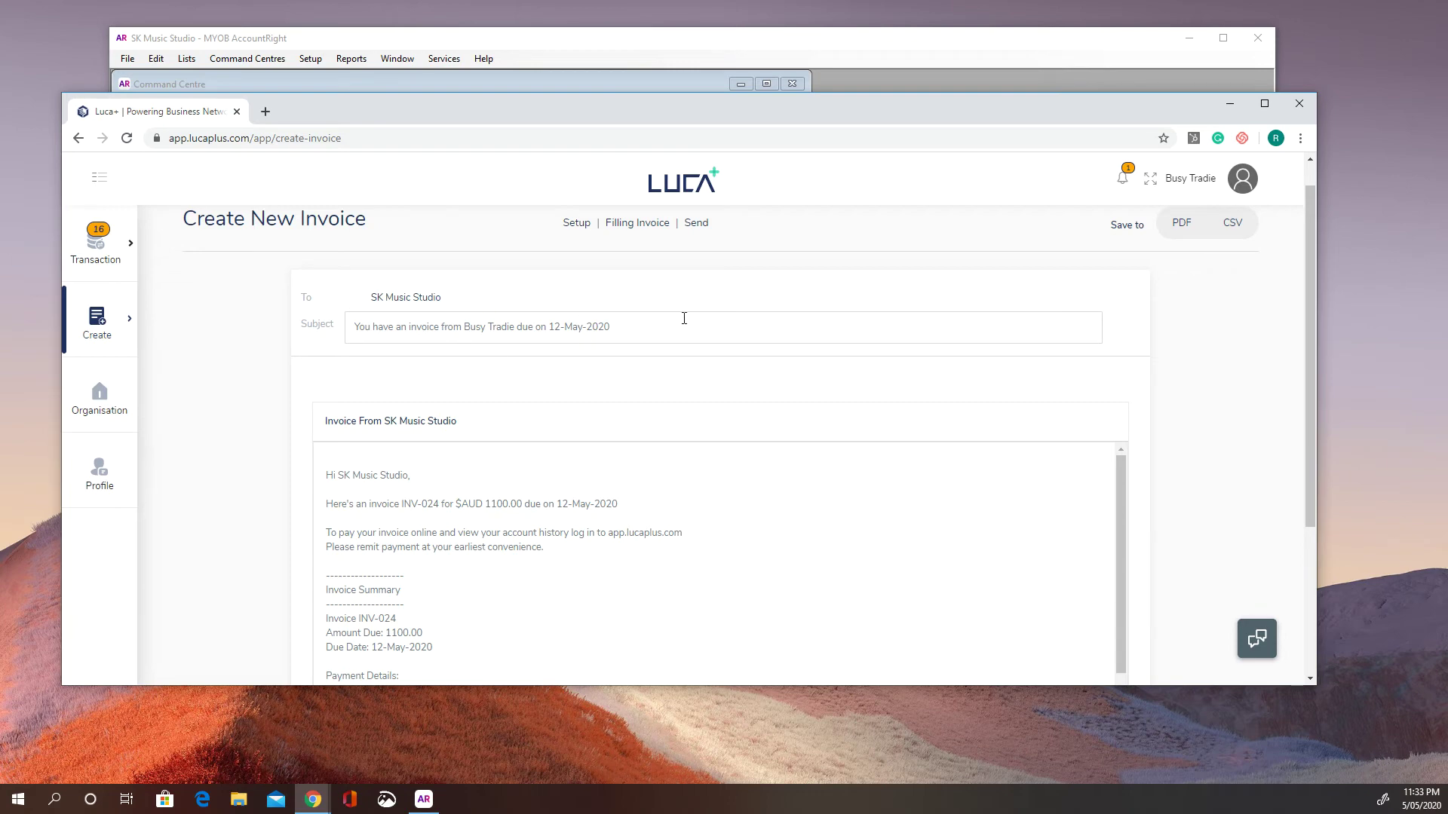
pyautogui.scroll(1, 443, 343)
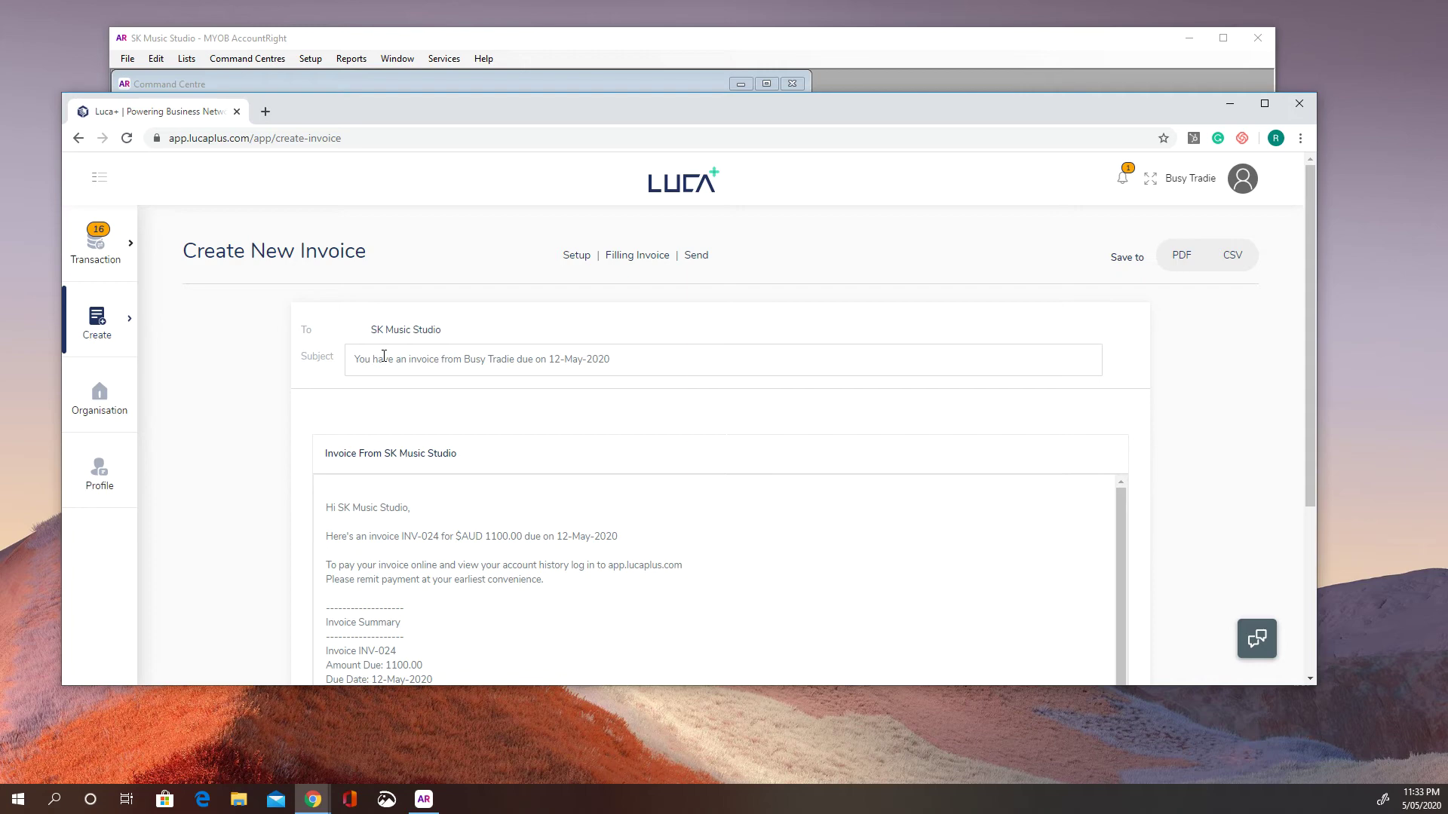
pyautogui.click(625, 359)
pyautogui.click(545, 478)
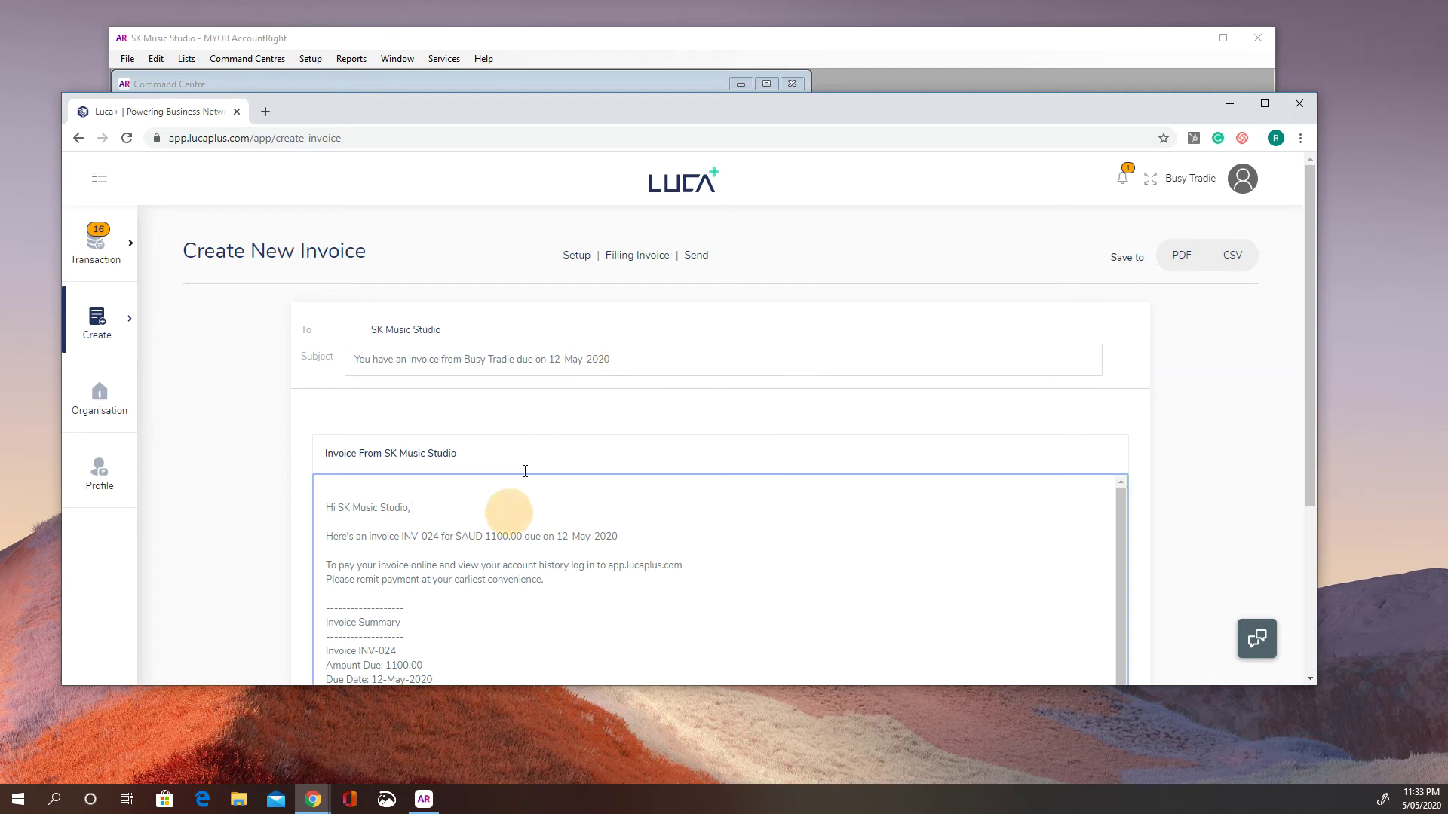
# Check the payment details in the email preview and send it to SK Music Studio
pyautogui.scroll(-2, 539, 462)
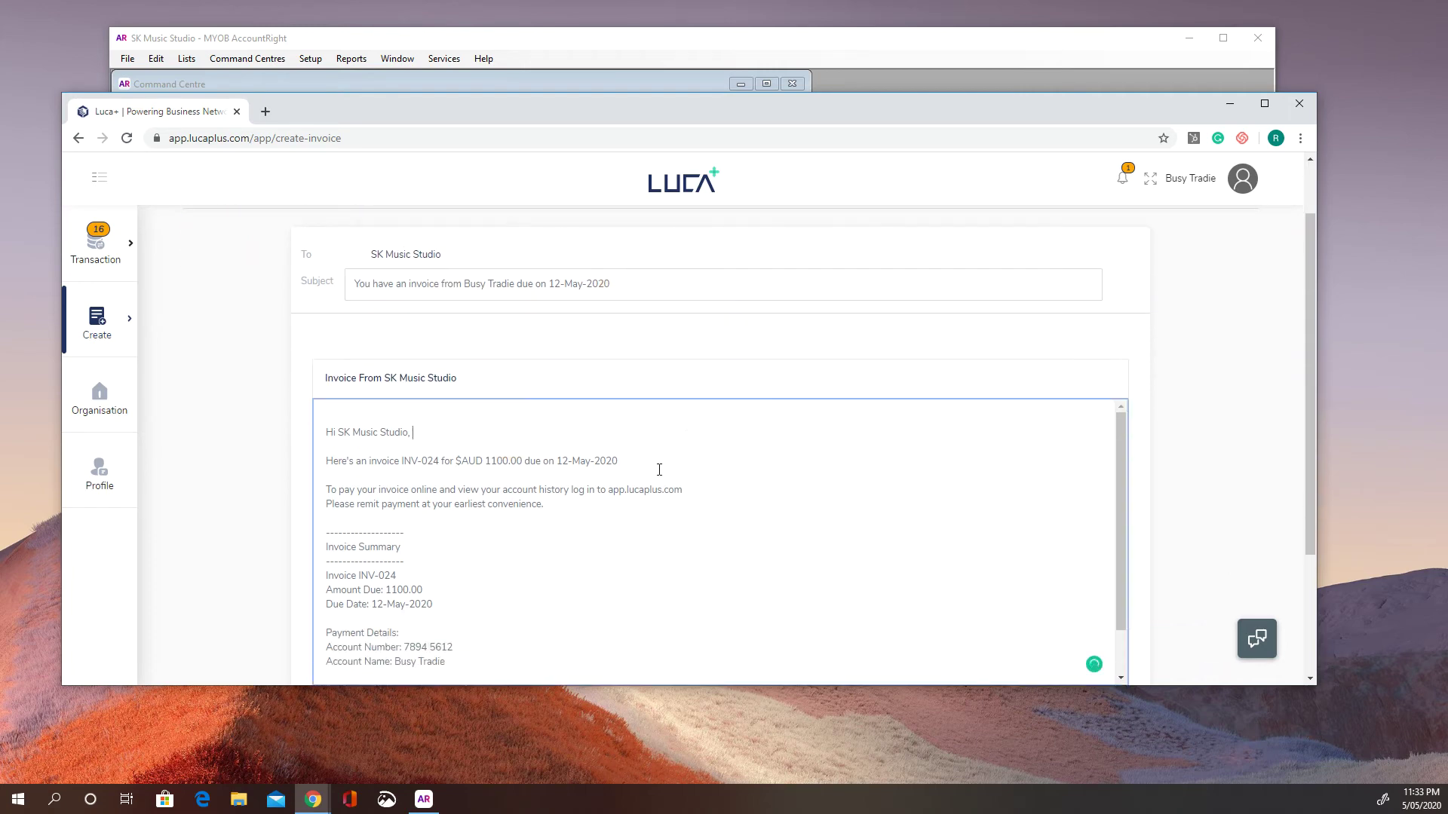
pyautogui.scroll(-1, 652, 458)
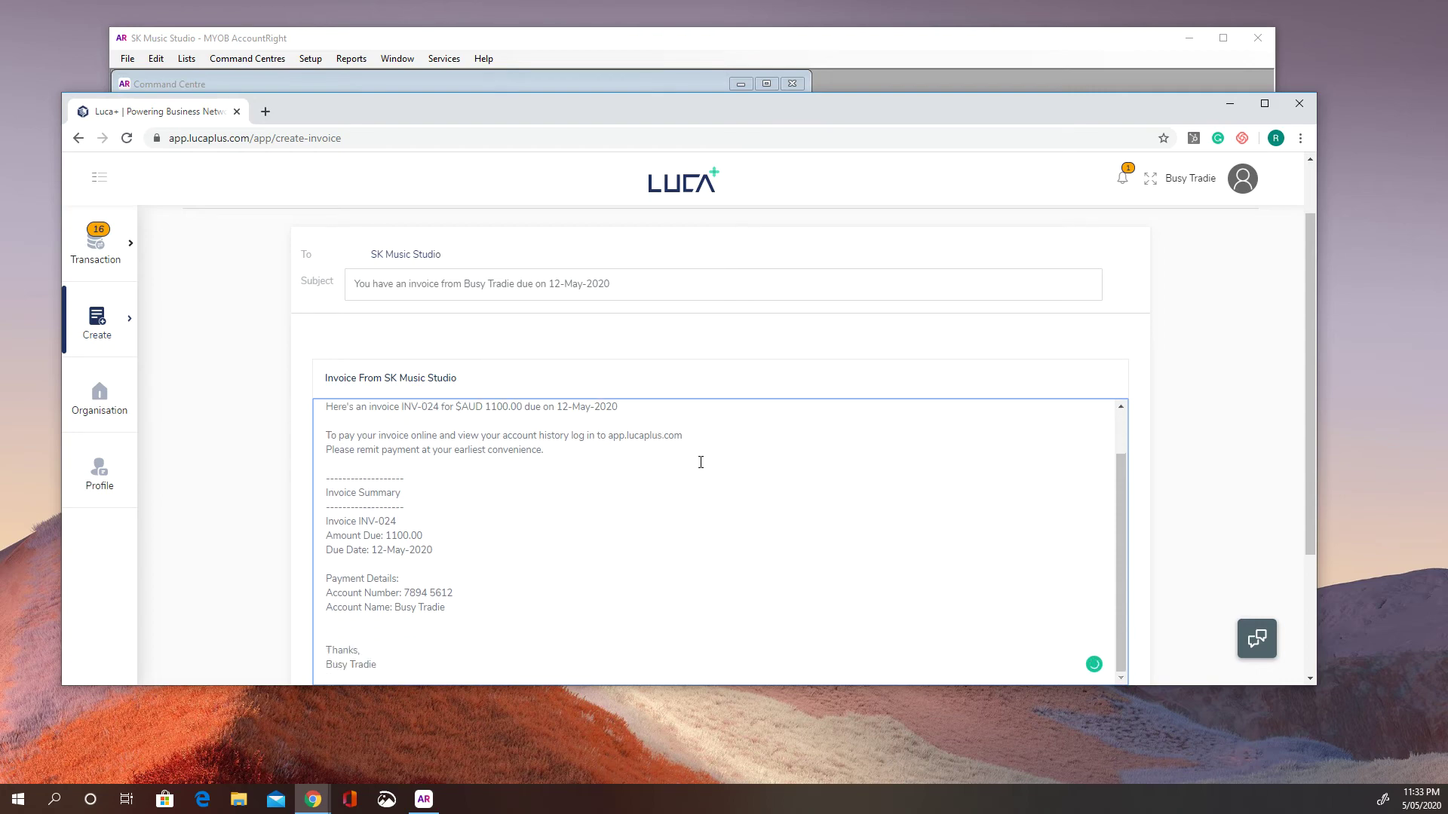
pyautogui.scroll(-1, 698, 461)
pyautogui.scroll(-1, 754, 471)
pyautogui.scroll(1, 417, 475)
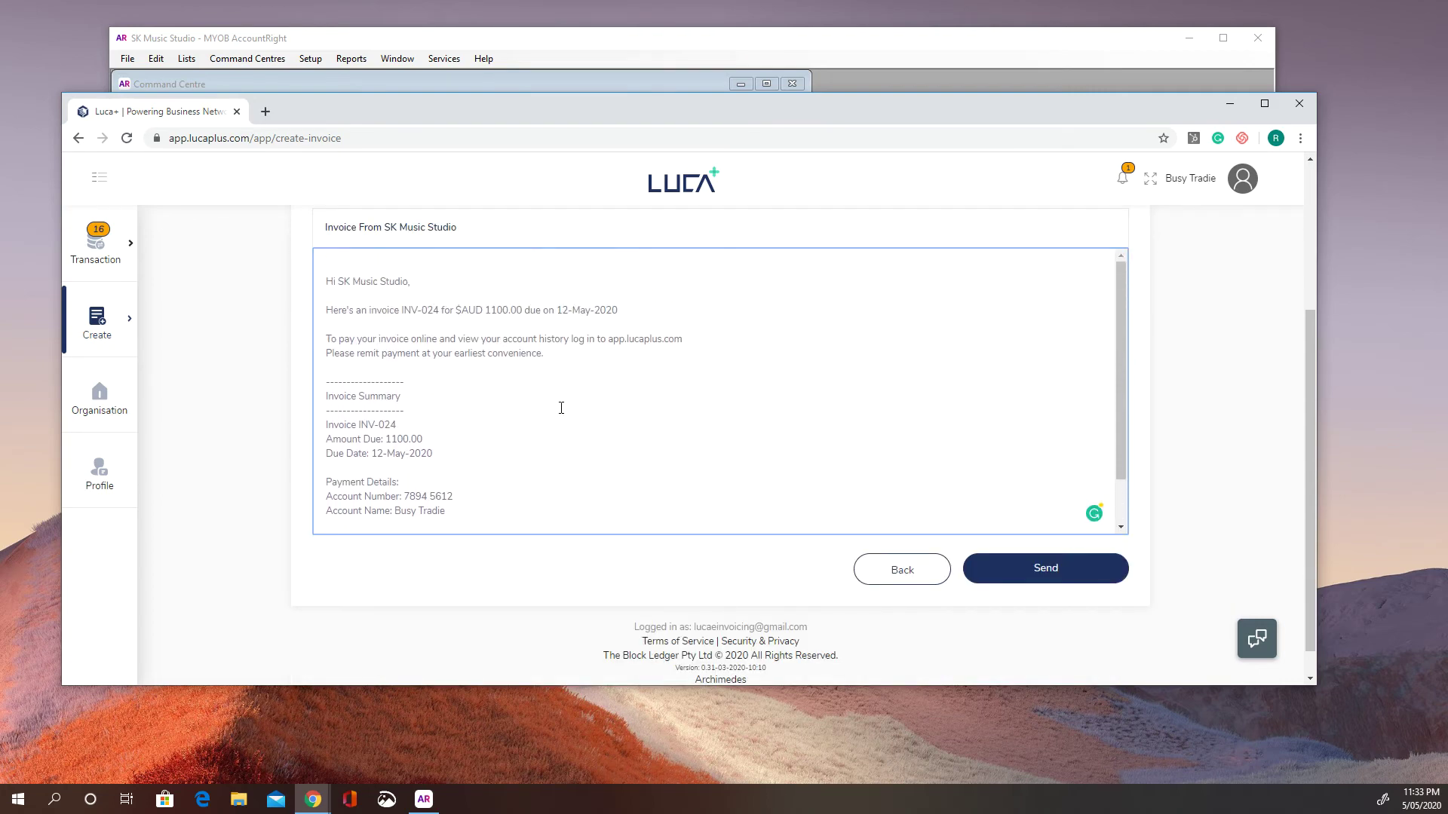
pyautogui.click(1045, 567)
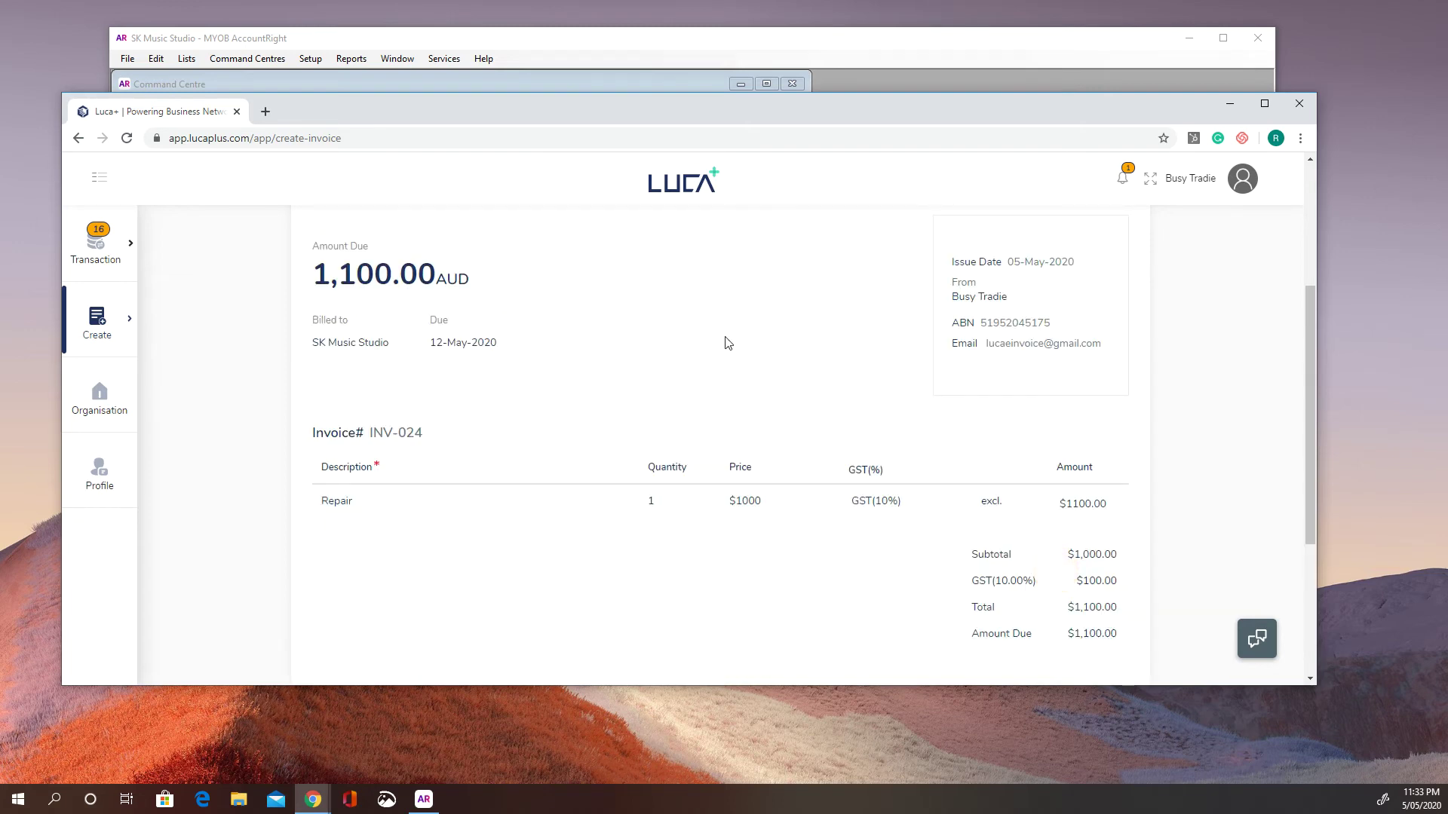
pyautogui.scroll(1, 693, 340)
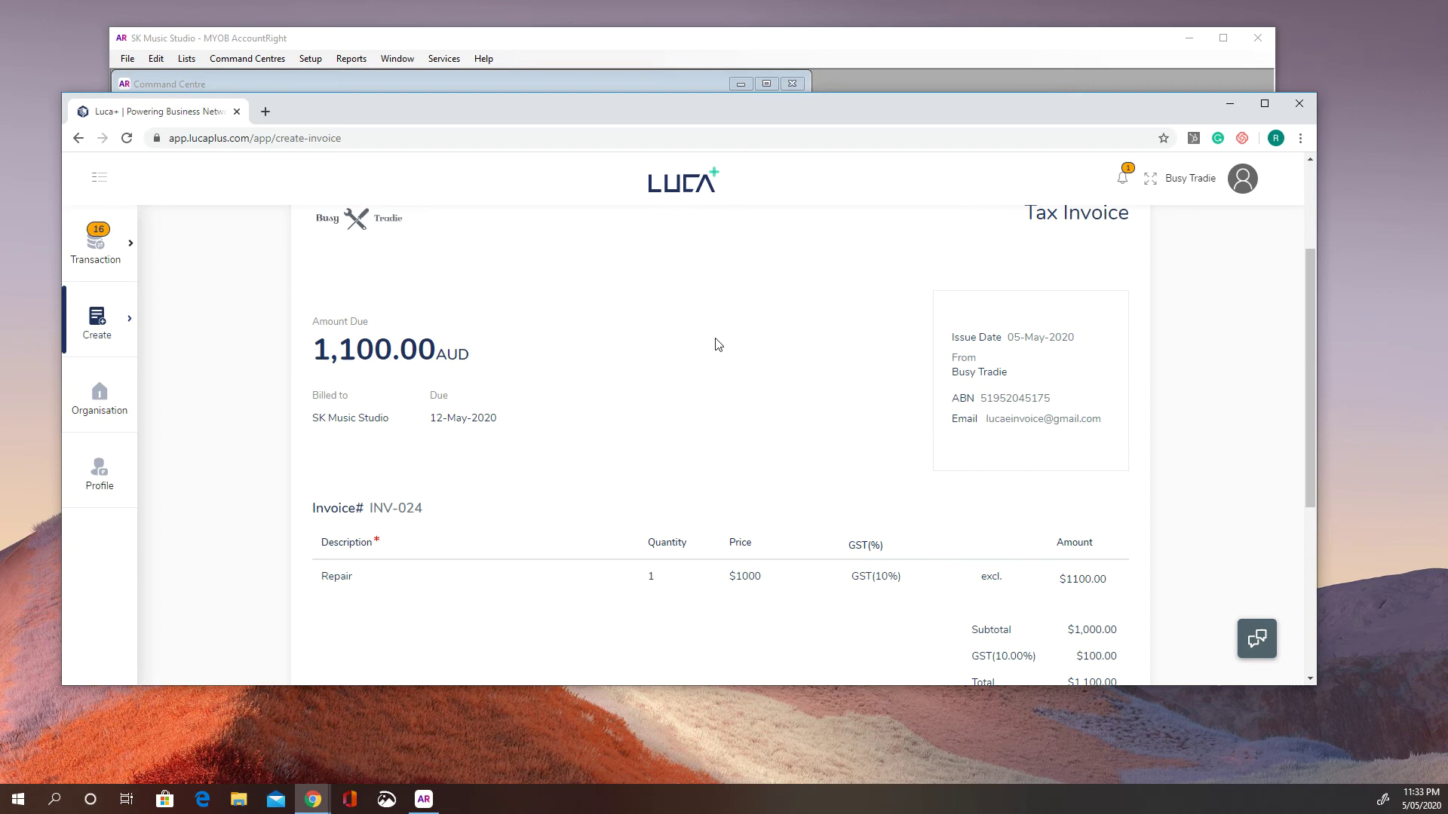
pyautogui.scroll(1, 718, 344)
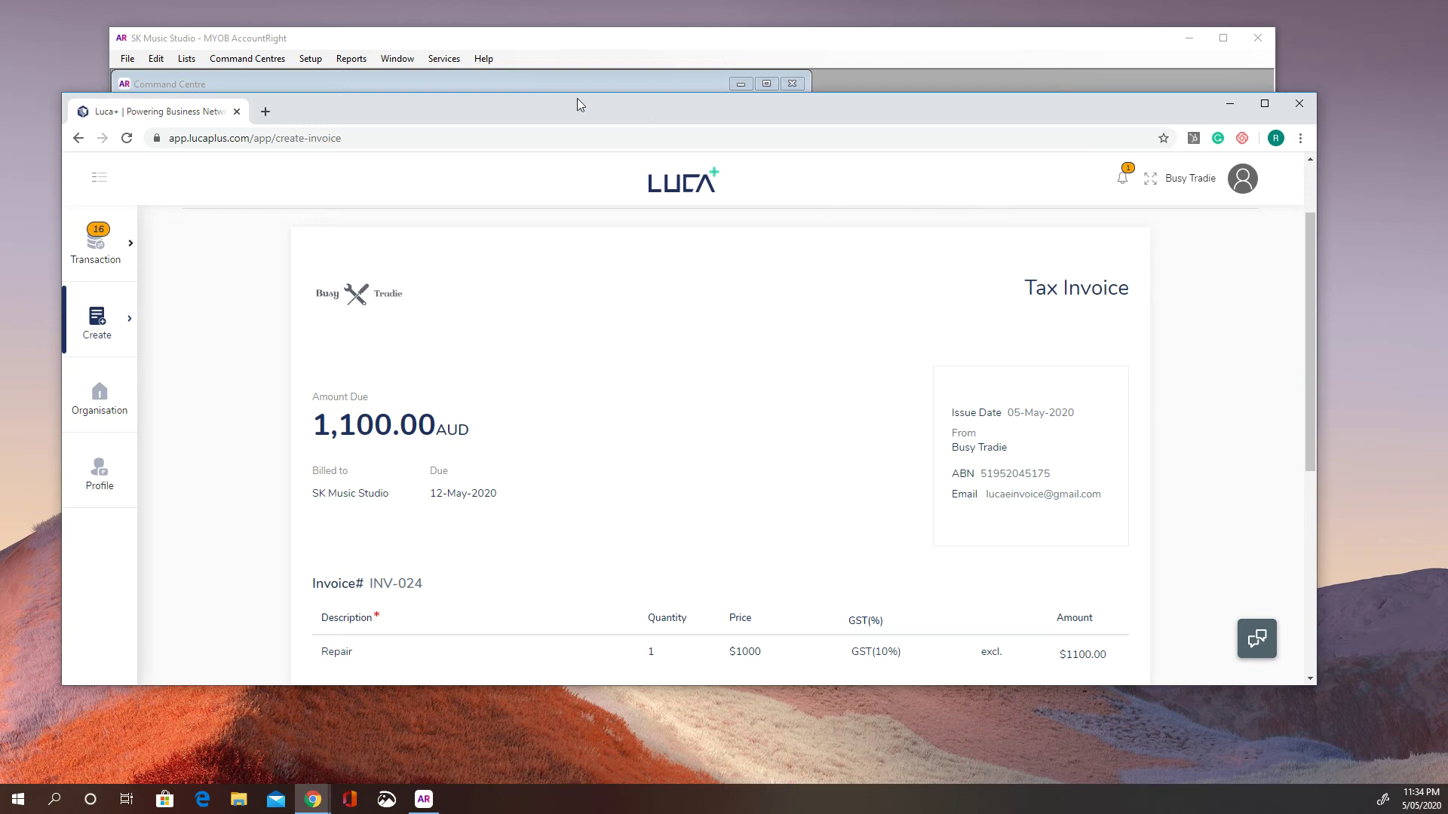
# Refresh MYOB's Purchases Register to list the $1,100 INV-024 bill from Busy Tradie
pyautogui.click(357, 42)
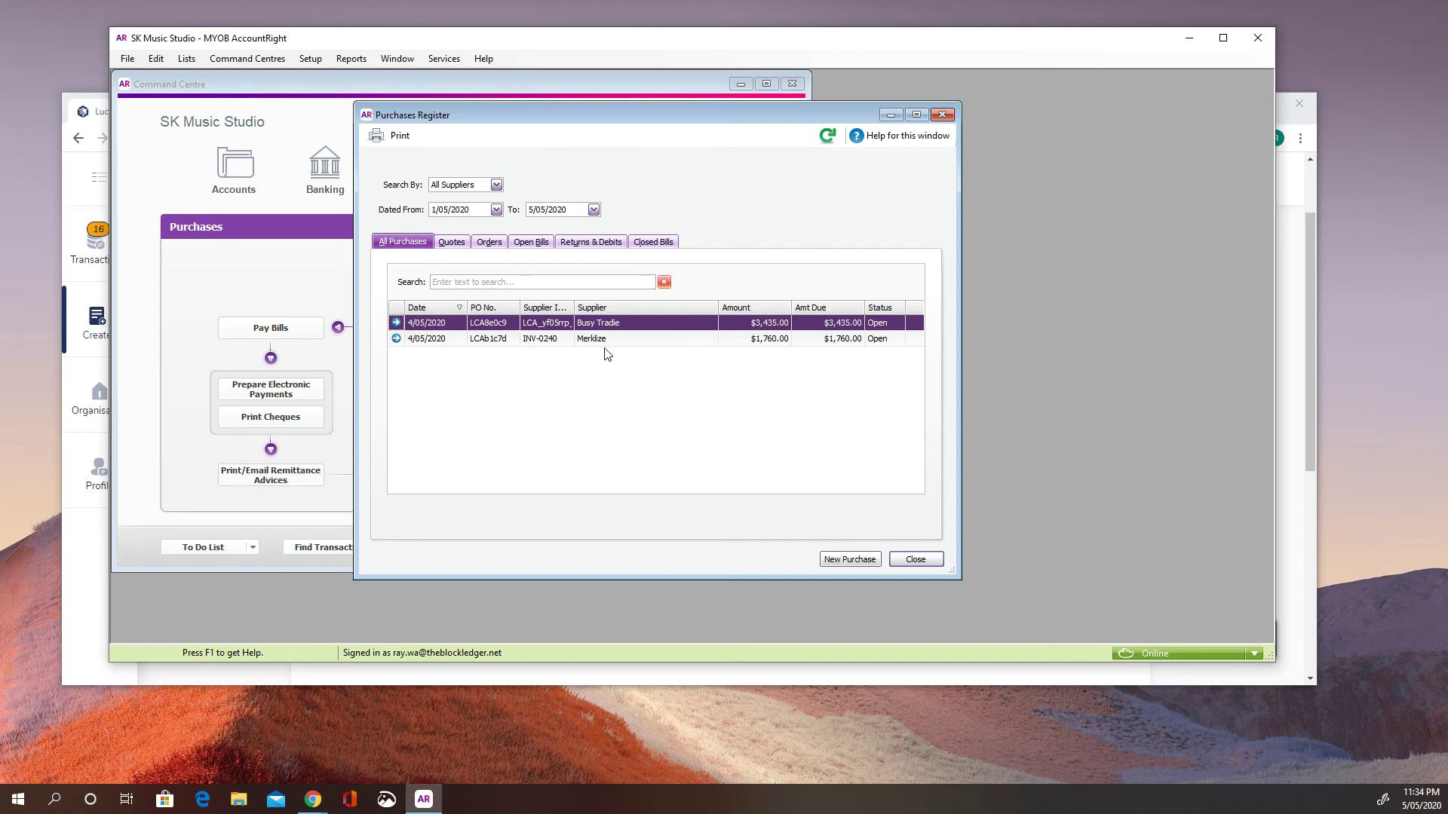
pyautogui.click(827, 140)
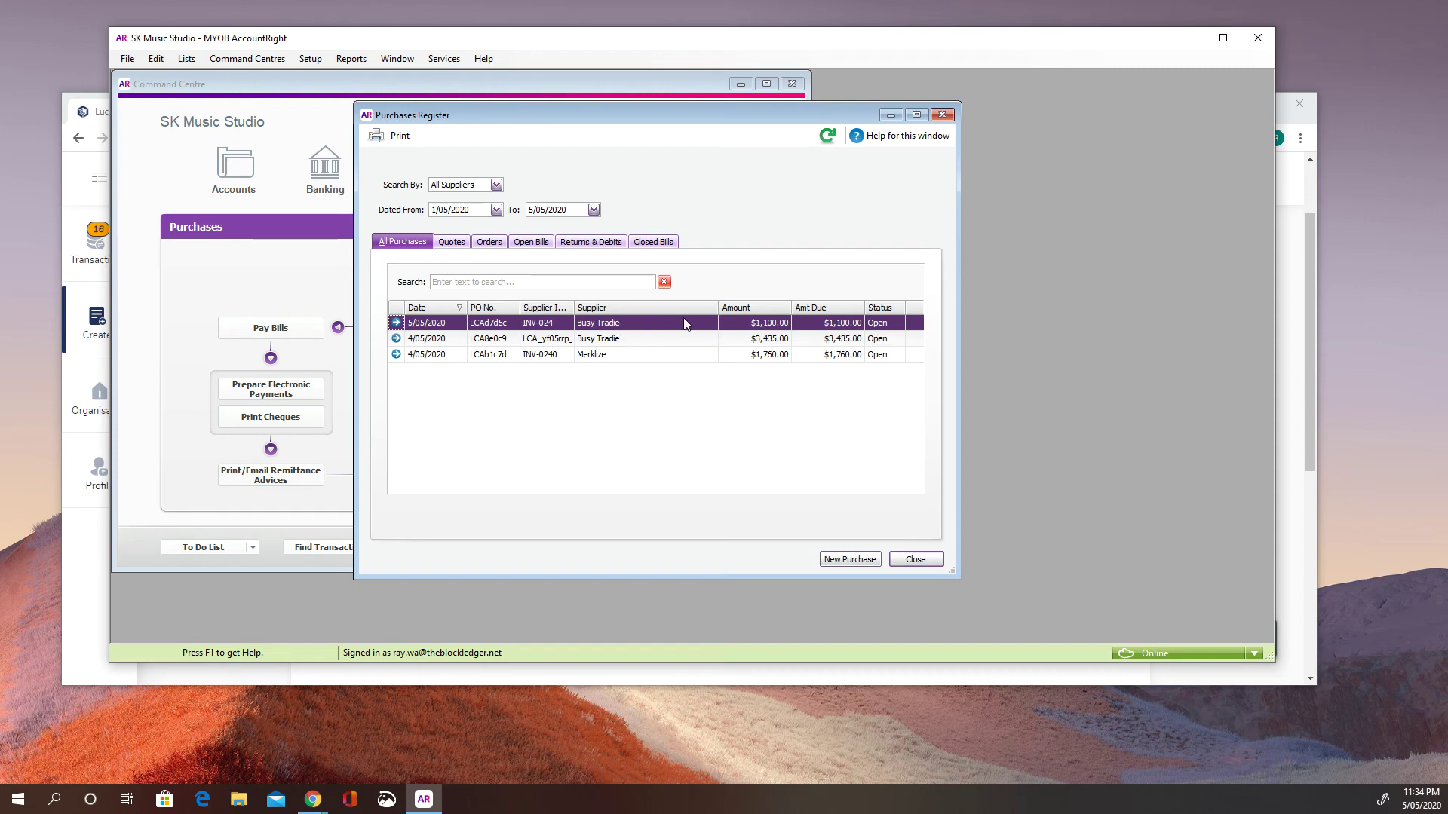
# Open the 5/05/2020 INV-024 Busy Tradie bill from the Purchases Register
pyautogui.doubleClick(627, 324)
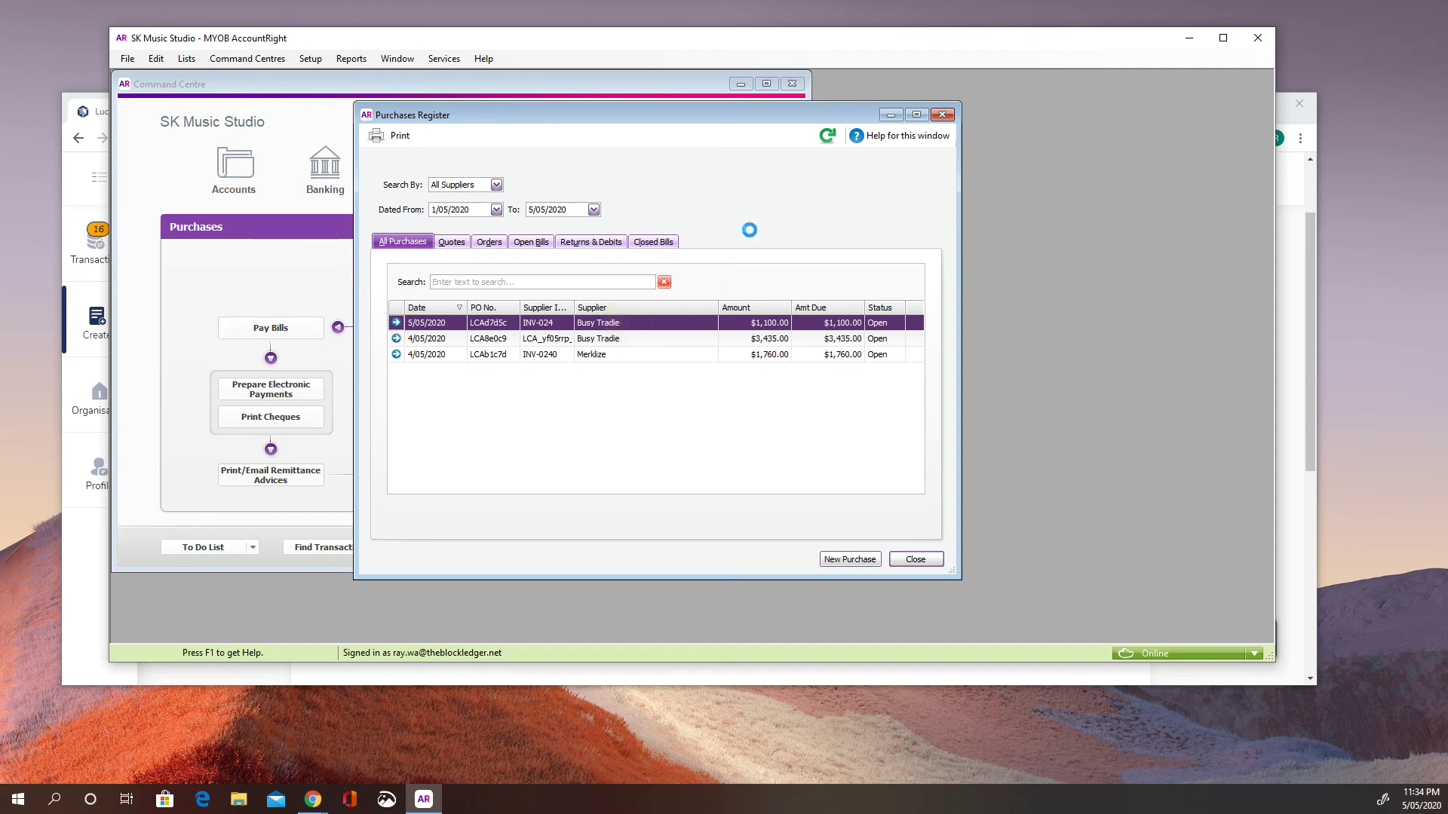